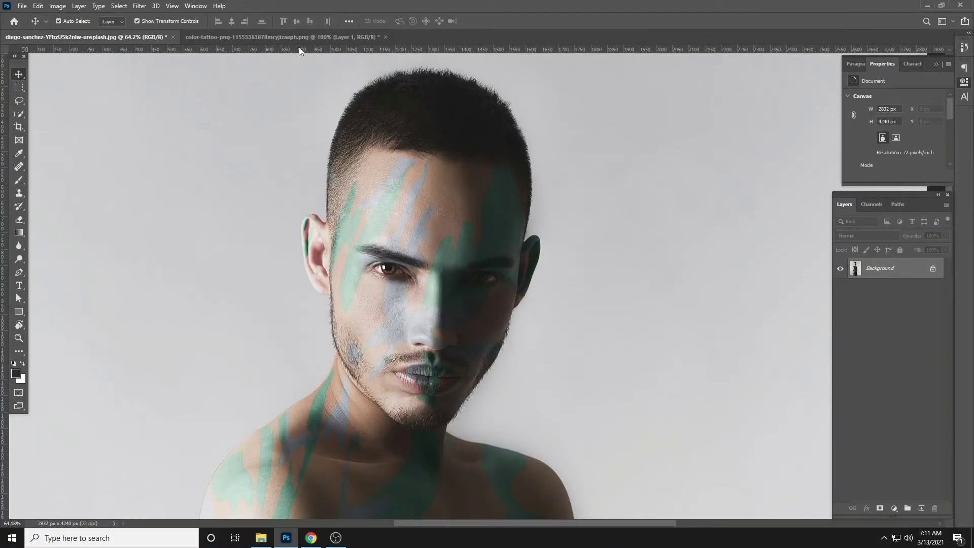
Drag the skull layer from the color-tattoo document onto the portrait document.
left_click(273, 35)
mouse_move(418, 160)
left_mouse_down()
mouse_move(139, 69)
mouse_move(103, 37)
left_mouse_up()
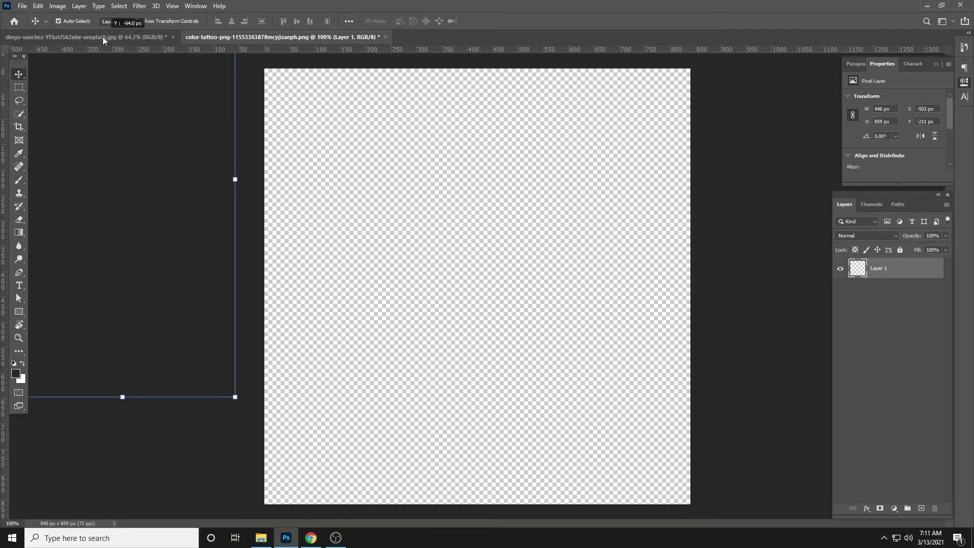
key("ctrl+z")
mouse_move(441, 151)
left_mouse_down()
mouse_move(129, 44)
mouse_move(312, 147)
left_mouse_up()
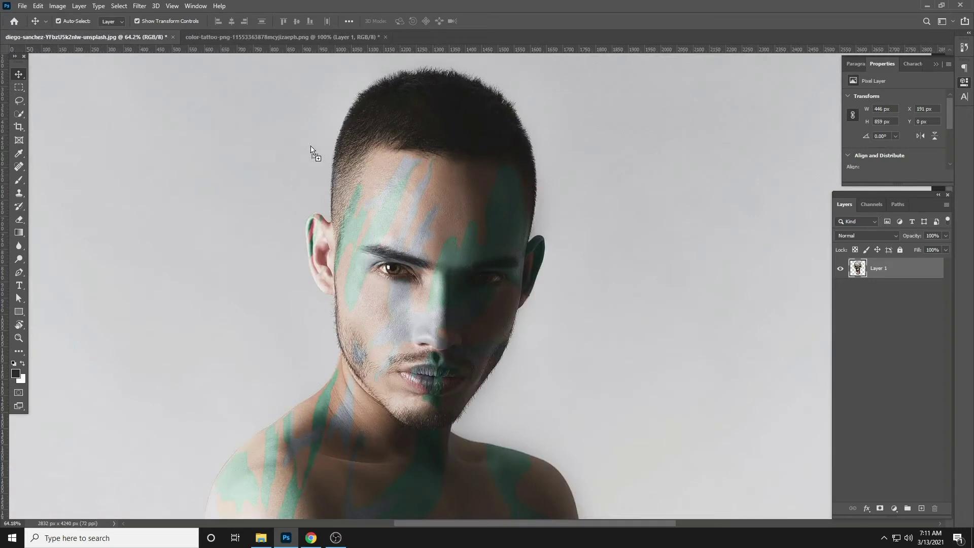
Drop the skull onto the portrait and scale it up over the face, neck and chest.
left_click_drag(414, 208, 443, 217)
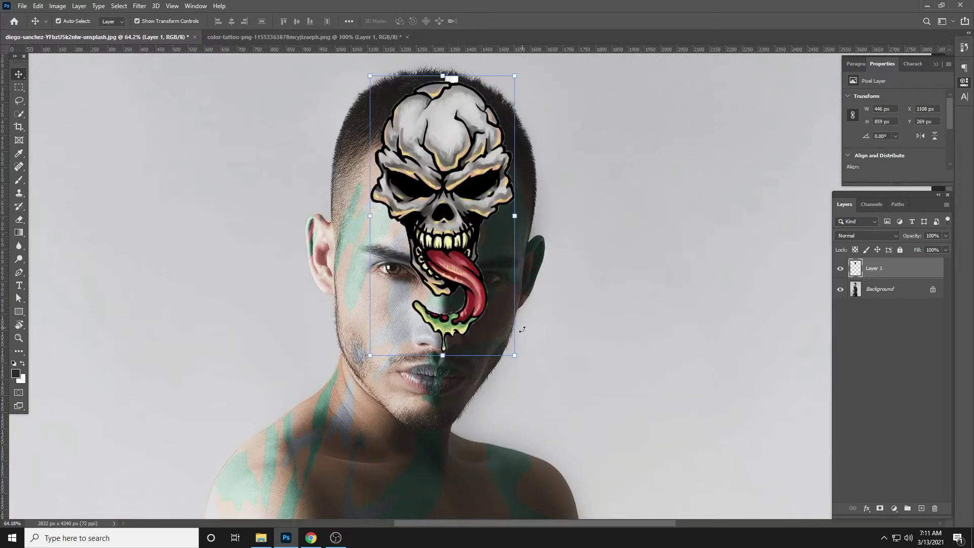
scroll(479, 318, "down", 3)
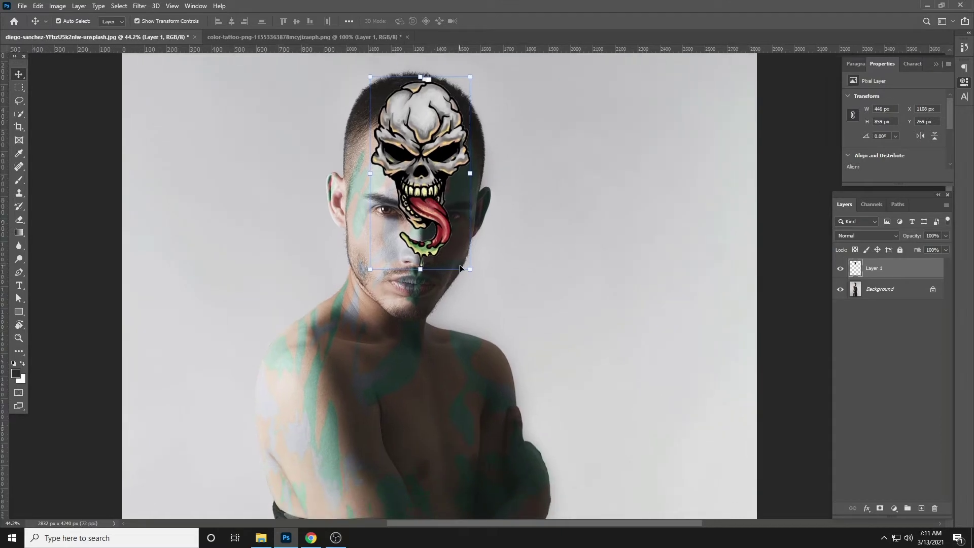
left_click_drag(467, 269, 563, 448)
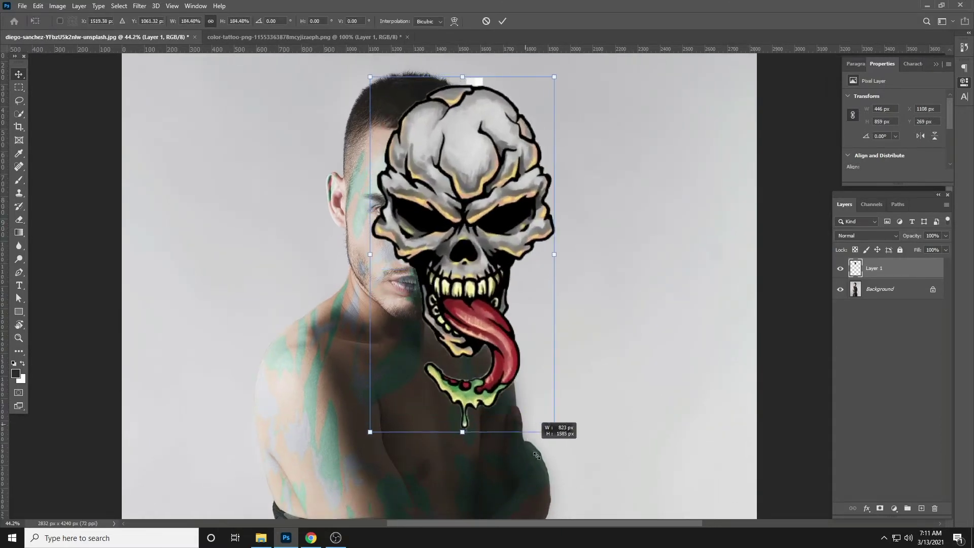
left_click_drag(495, 267, 439, 256)
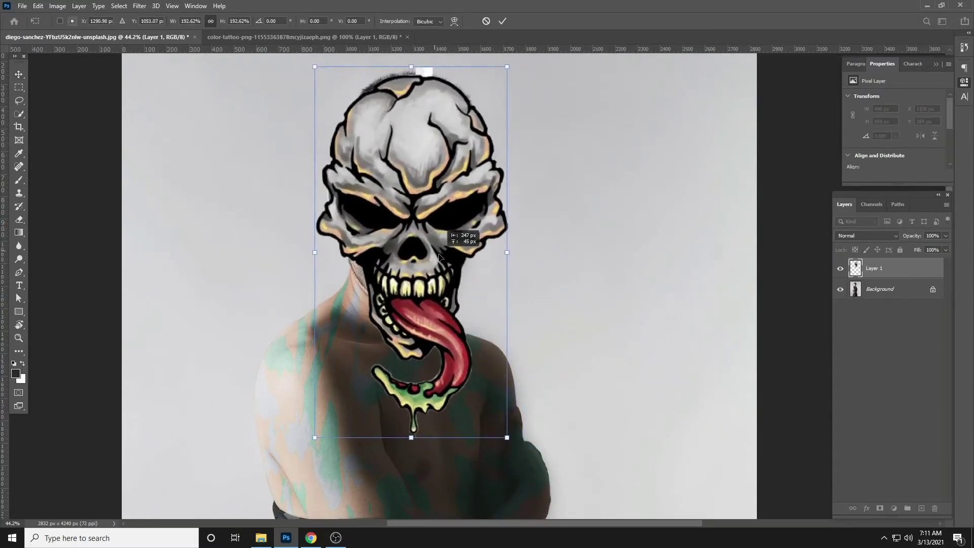
left_click_drag(453, 218, 452, 212)
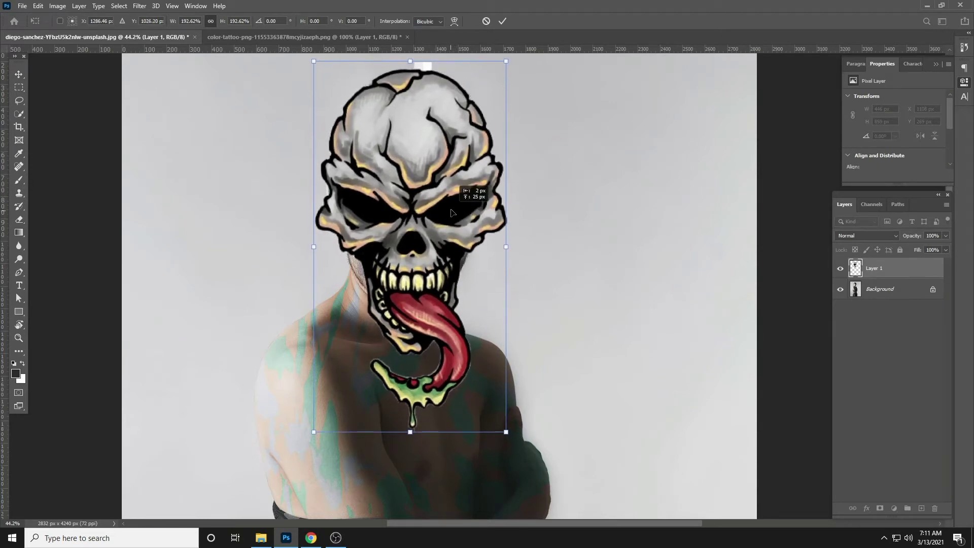
key("Return")
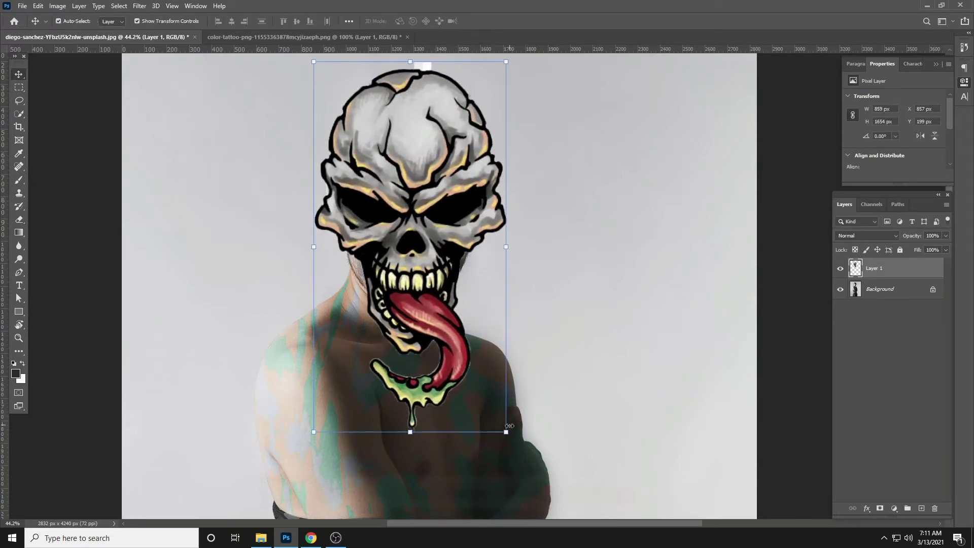
Fine-tune the skull to about 807 × 1553 px, commit, and zoom in on it.
mouse_move(510, 426)
left_mouse_down()
mouse_move(491, 401)
mouse_move(494, 410)
left_mouse_up()
left_click_drag(437, 188, 447, 197)
key("Return")
scroll(409, 153, "up", 3)
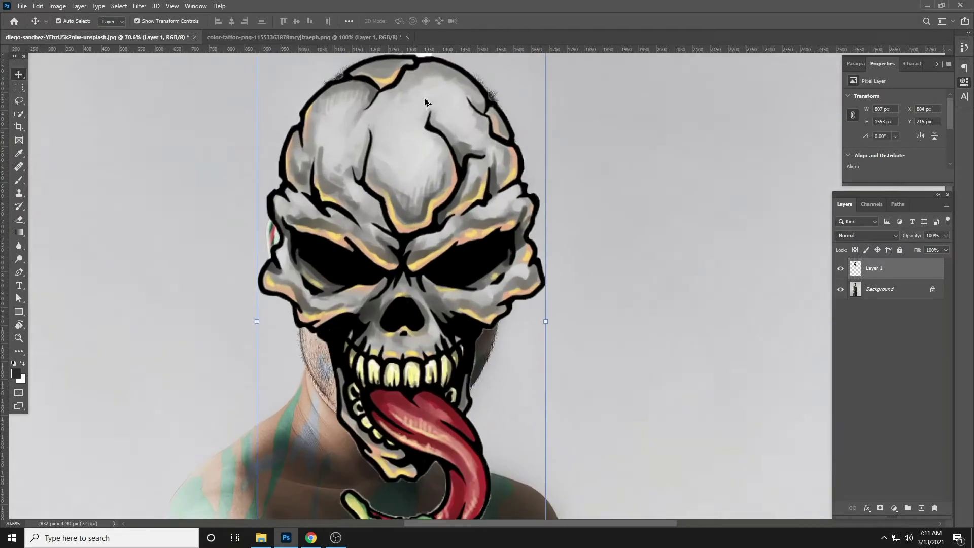
scroll(409, 154, "up", 3)
left_click_drag(410, 154, 382, 207)
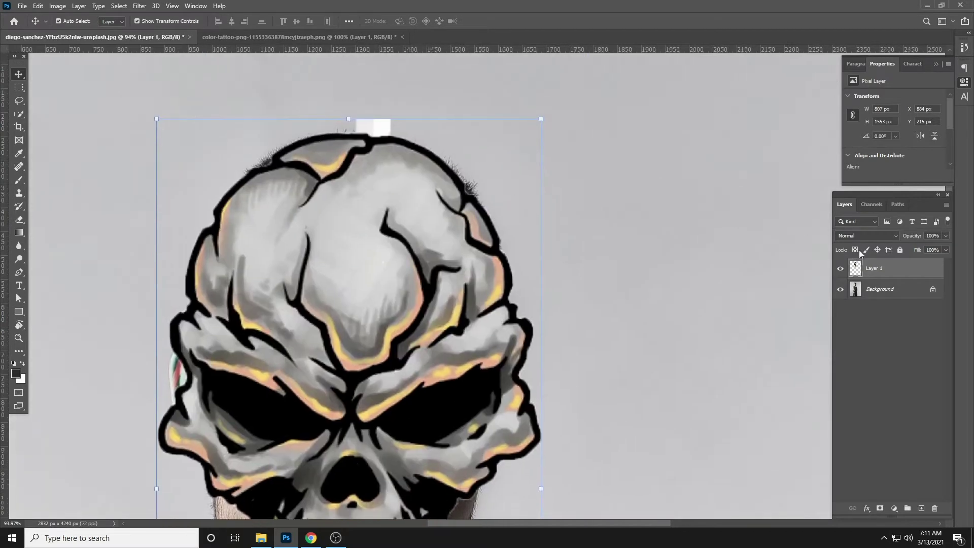
Add a mask to Layer 1 and paint black with a soft 150 px brush over the skull's crown.
left_click(880, 508)
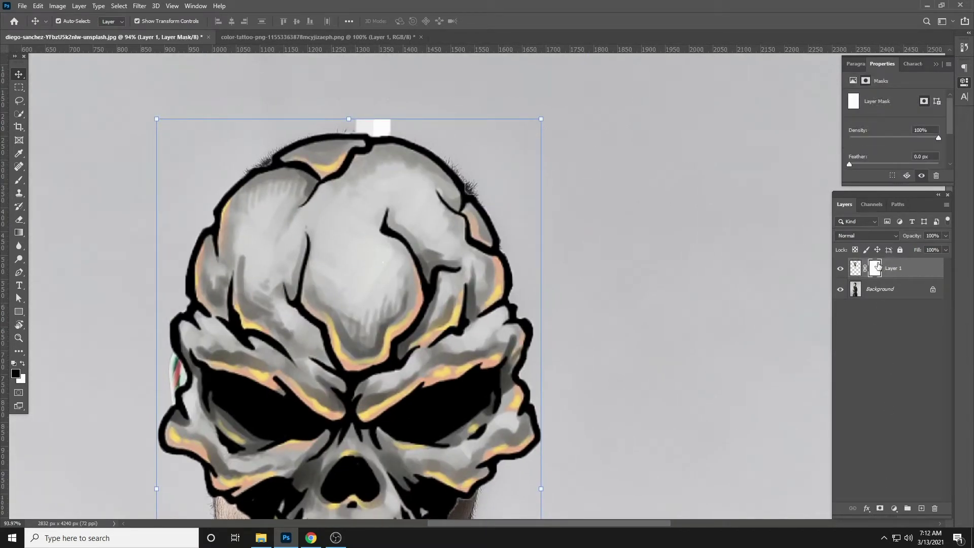
key("b")
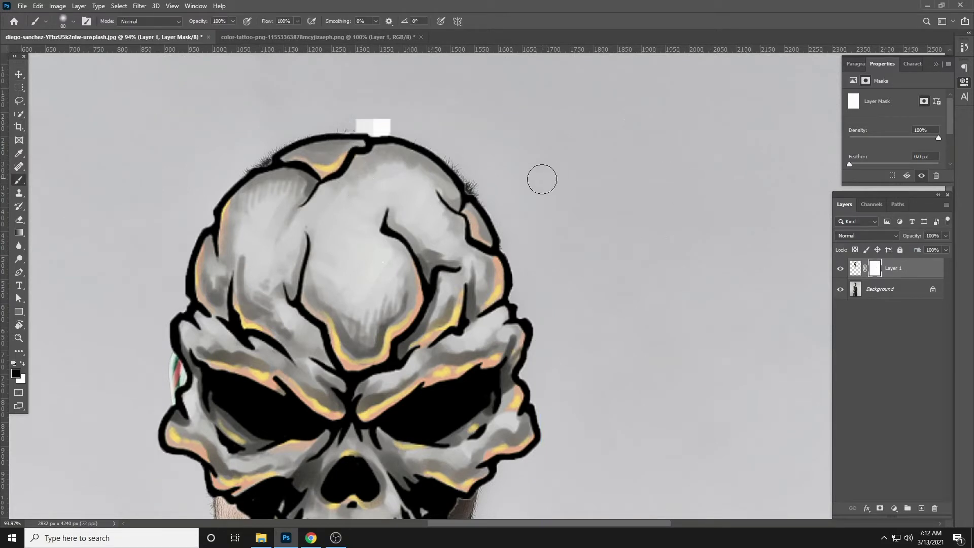
right_click(580, 187)
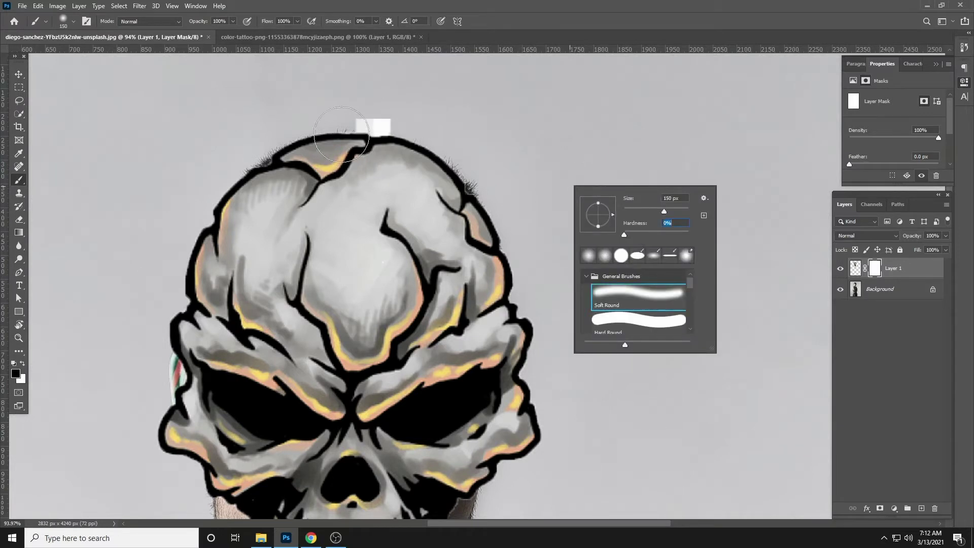
left_click(335, 113)
mouse_move(335, 111)
left_mouse_down()
mouse_move(387, 122)
mouse_move(364, 104)
mouse_move(450, 153)
mouse_move(409, 142)
mouse_move(501, 211)
mouse_move(245, 159)
mouse_move(396, 167)
left_mouse_up()
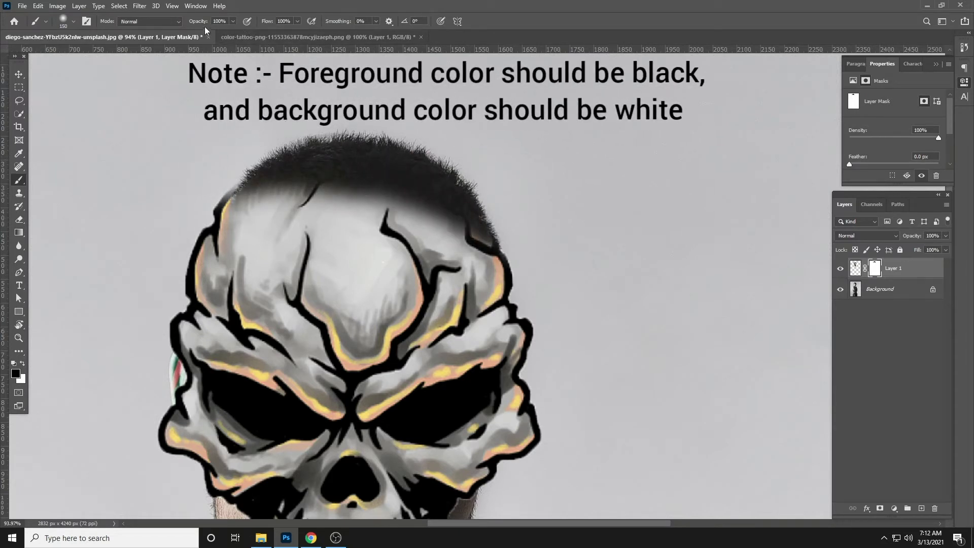
At 30% brush opacity, mask the skull outline on the left forehead and right cheek edge.
left_click_drag(196, 21, 177, 19)
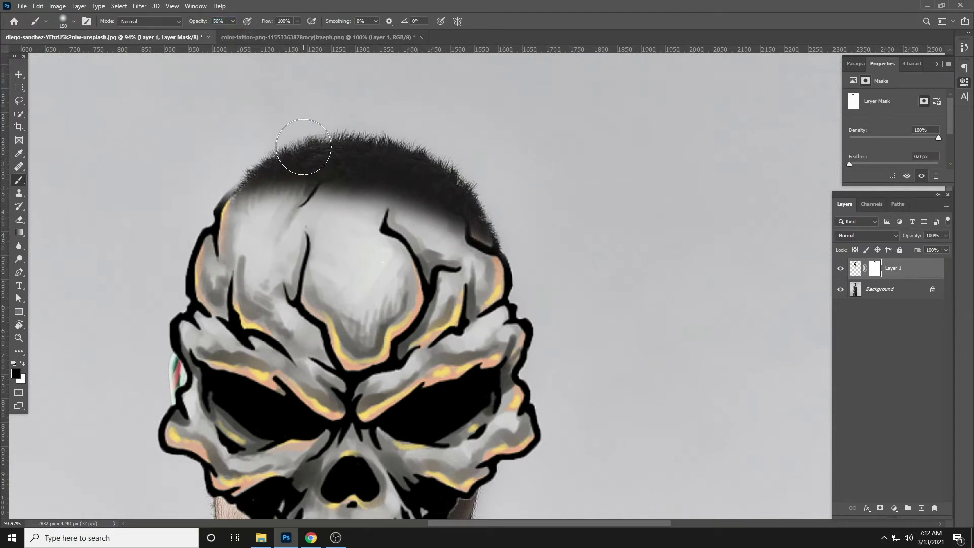
mouse_move(174, 266)
left_mouse_down()
mouse_move(198, 271)
mouse_move(250, 174)
left_mouse_up()
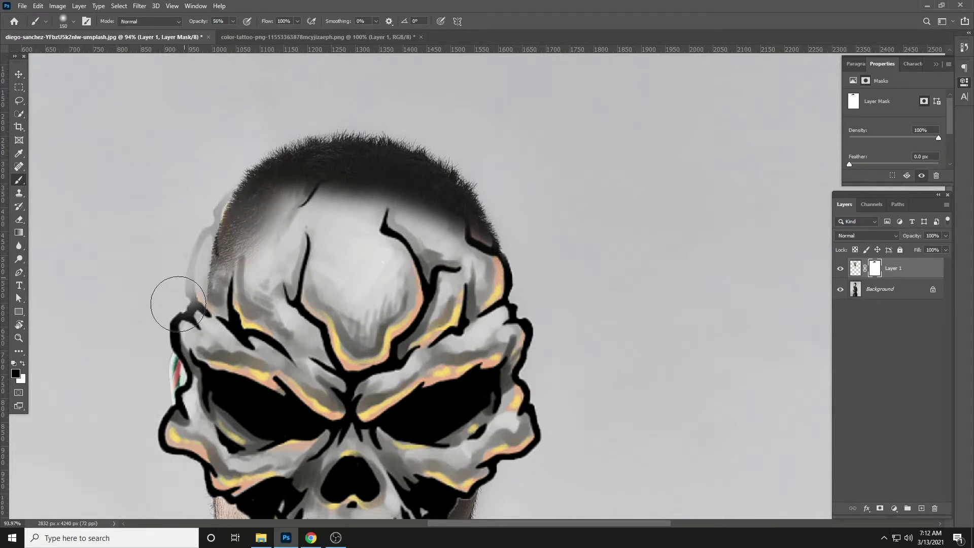
mouse_move(174, 298)
left_mouse_down()
mouse_move(207, 216)
mouse_move(173, 317)
mouse_move(208, 345)
mouse_move(179, 228)
mouse_move(254, 243)
mouse_move(357, 190)
mouse_move(317, 117)
mouse_move(413, 120)
mouse_move(285, 108)
mouse_move(446, 127)
mouse_move(453, 157)
mouse_move(386, 163)
mouse_move(457, 183)
mouse_move(396, 208)
mouse_move(428, 226)
left_mouse_up()
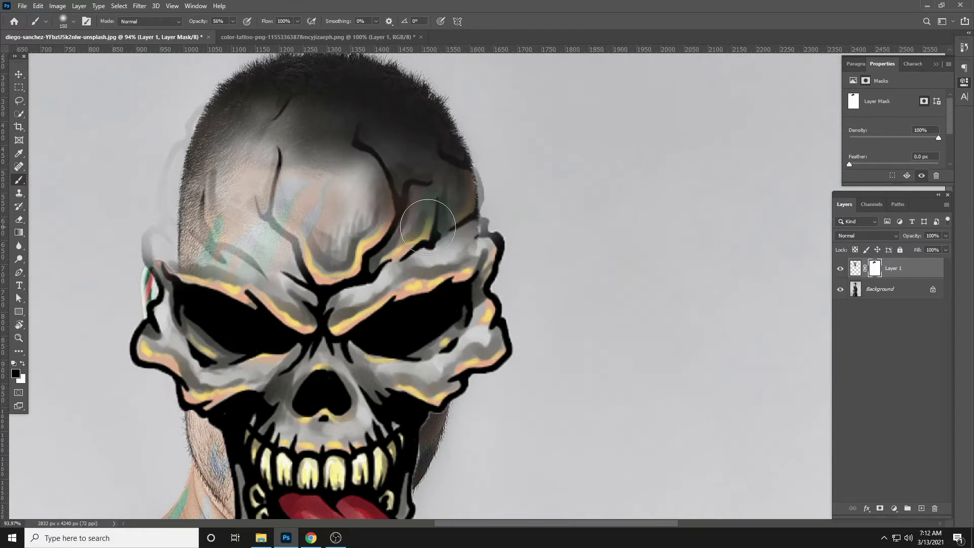
left_click_drag(506, 370, 496, 207)
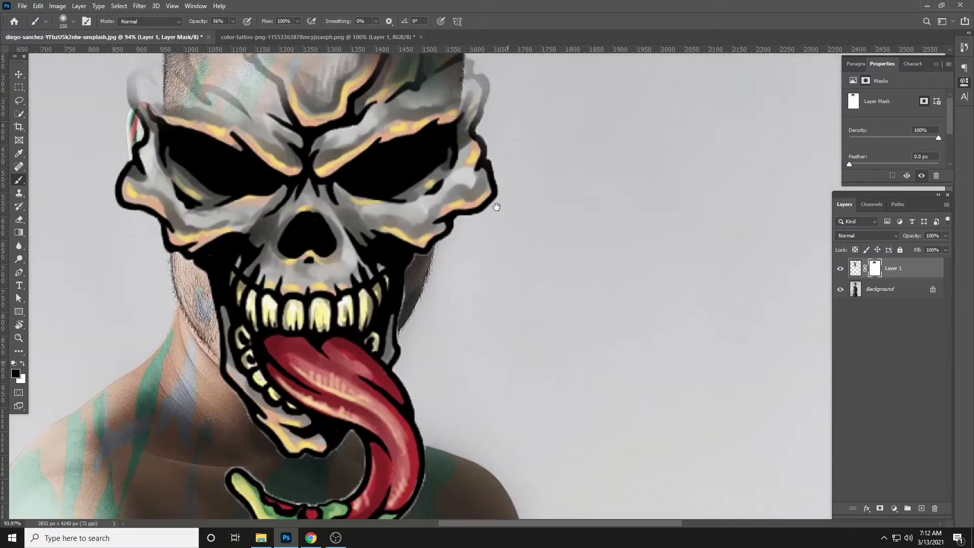
mouse_move(503, 148)
left_mouse_down()
mouse_move(461, 239)
mouse_move(482, 212)
mouse_move(483, 185)
mouse_move(481, 234)
left_mouse_up()
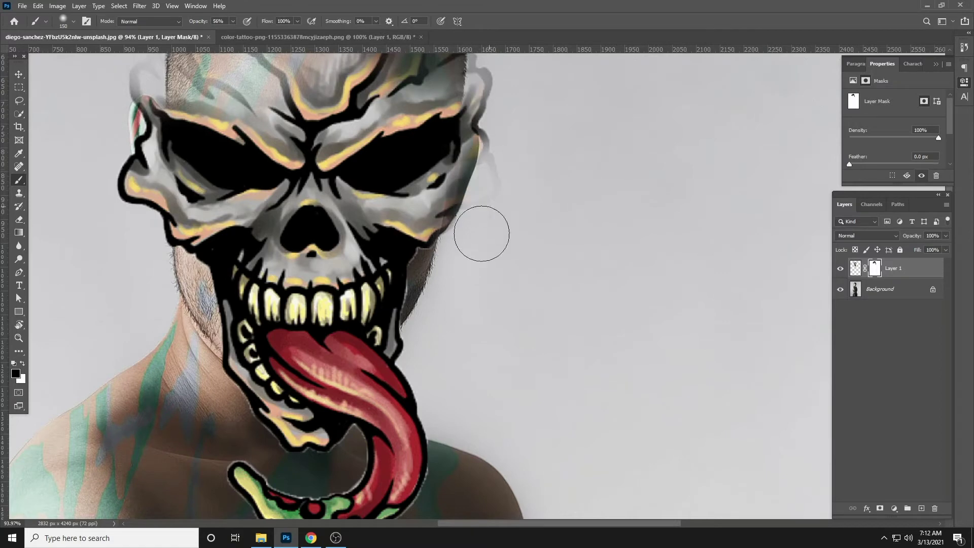
left_click_drag(526, 142, 468, 276)
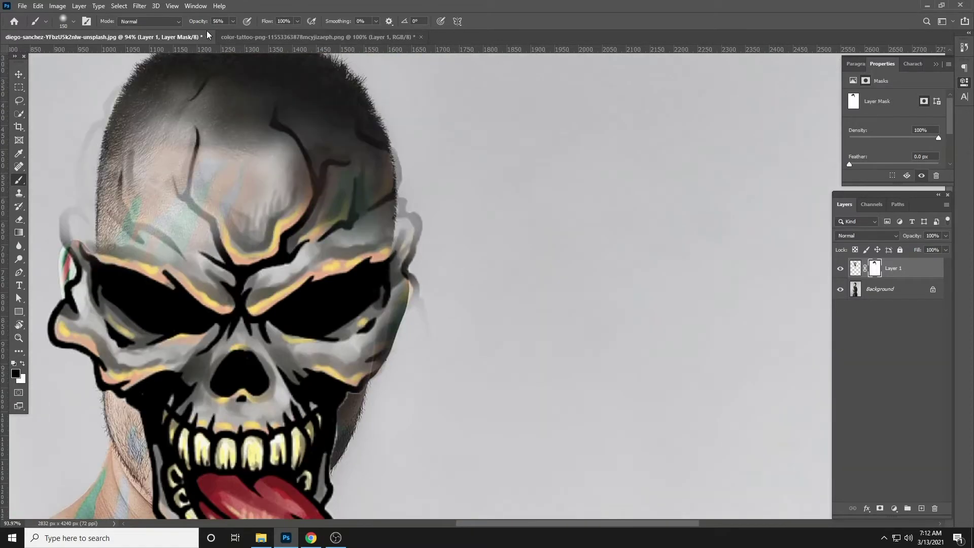
Mask the grey fringe along both skull edges and soften the forehead crack lines.
mouse_move(416, 164)
left_mouse_down()
mouse_move(428, 239)
mouse_move(428, 224)
mouse_move(396, 402)
left_mouse_up()
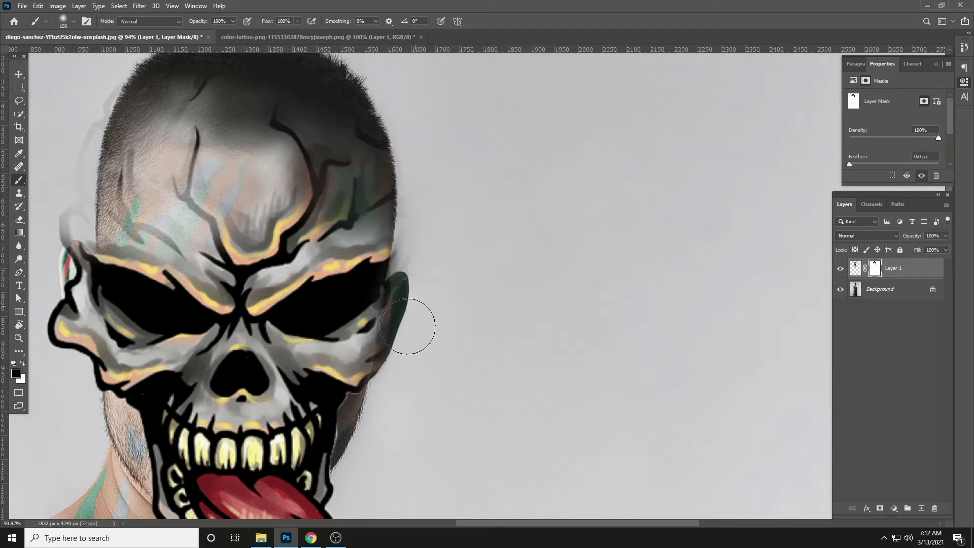
left_click_drag(407, 326, 400, 304)
left_click_drag(607, 267, 639, 200)
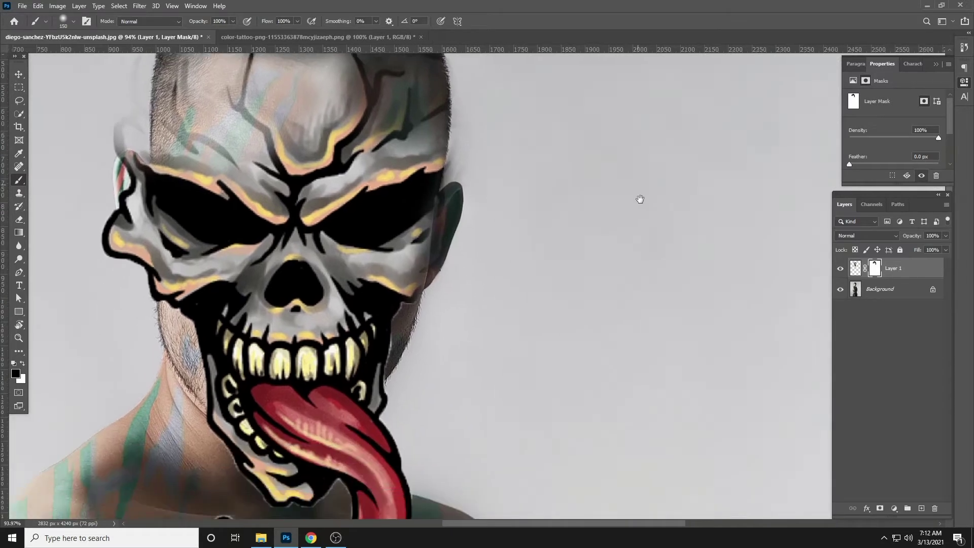
mouse_move(154, 213)
left_mouse_down()
mouse_move(161, 218)
mouse_move(120, 294)
mouse_move(145, 396)
left_mouse_up()
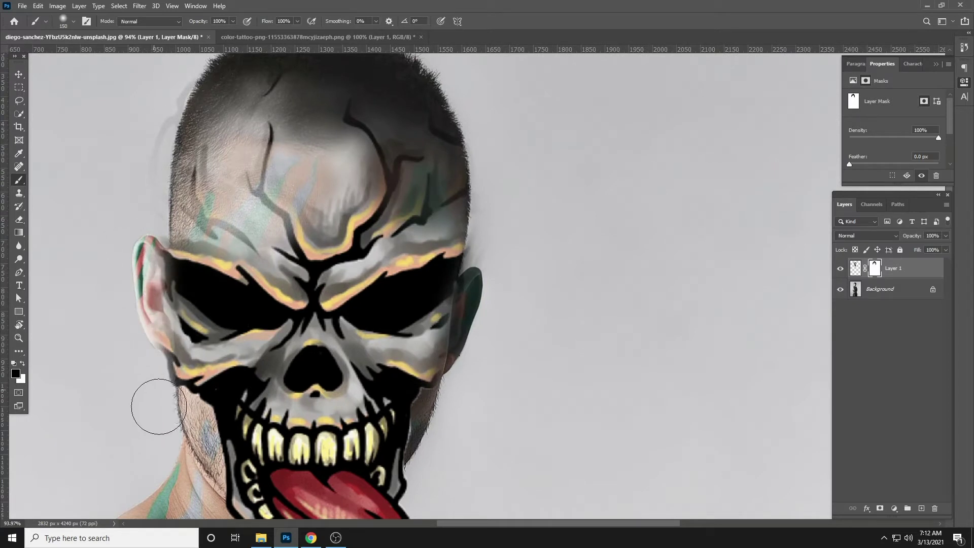
mouse_move(157, 96)
left_mouse_down()
mouse_move(135, 165)
mouse_move(212, 92)
left_mouse_up()
mouse_move(288, 83)
left_mouse_down()
mouse_move(355, 98)
mouse_move(310, 99)
left_mouse_up()
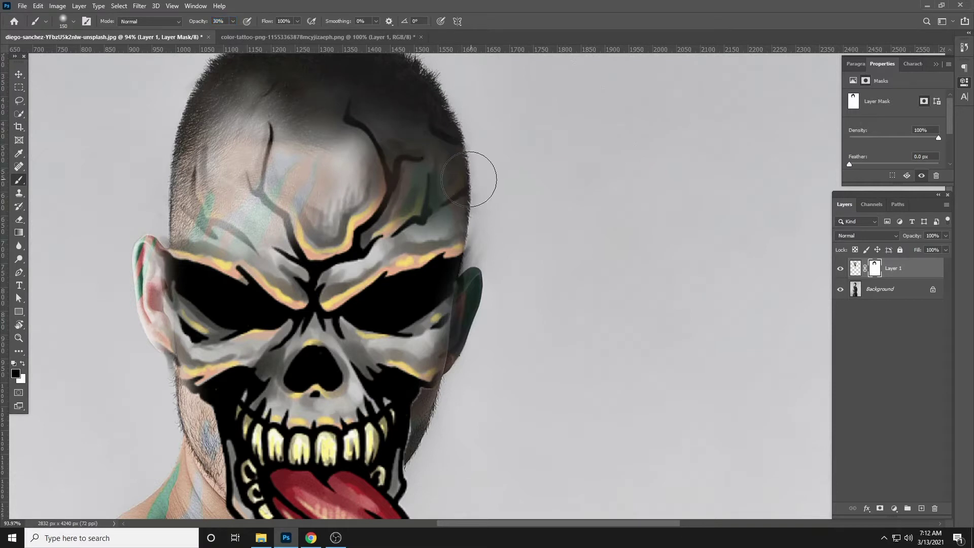
mouse_move(469, 179)
left_mouse_down()
mouse_move(198, 198)
mouse_move(374, 227)
mouse_move(279, 236)
mouse_move(406, 248)
mouse_move(385, 152)
mouse_move(227, 152)
mouse_move(416, 126)
mouse_move(244, 132)
mouse_move(415, 142)
mouse_move(205, 151)
mouse_move(437, 153)
mouse_move(396, 178)
mouse_move(419, 157)
mouse_move(148, 170)
left_mouse_up()
Hide the top of the forehead crack and lighten the shading where the head meets the ear.
scroll(365, 102, "up", 1)
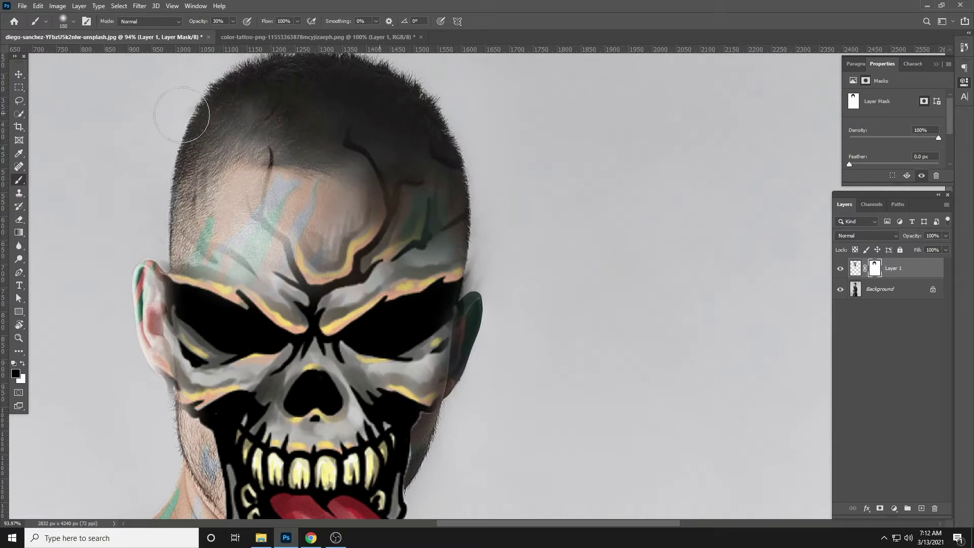
left_click_drag(343, 121, 450, 130)
scroll(389, 140, "down", 2, "alt")
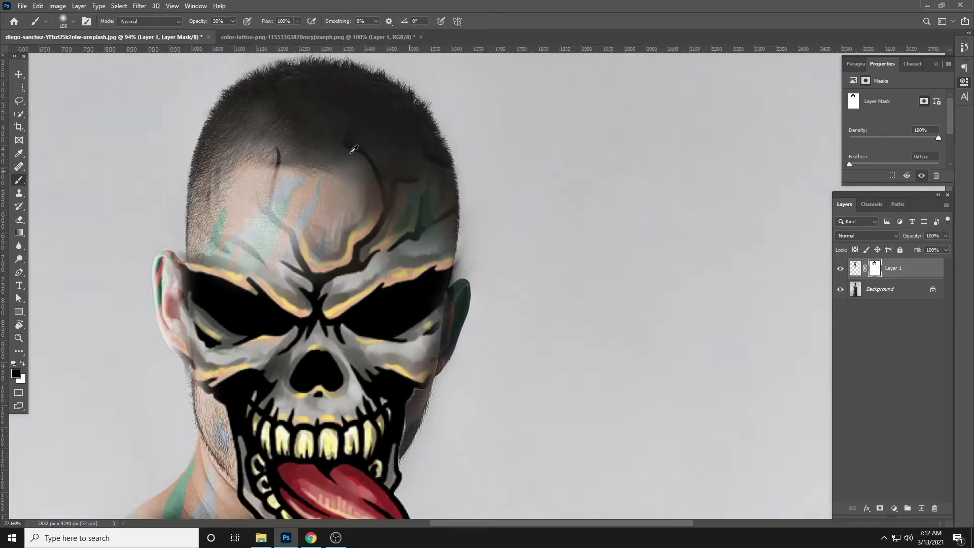
scroll(389, 141, "down", 2, "alt")
scroll(389, 141, "down", 2, "alt")
left_click_drag(359, 208, 349, 191)
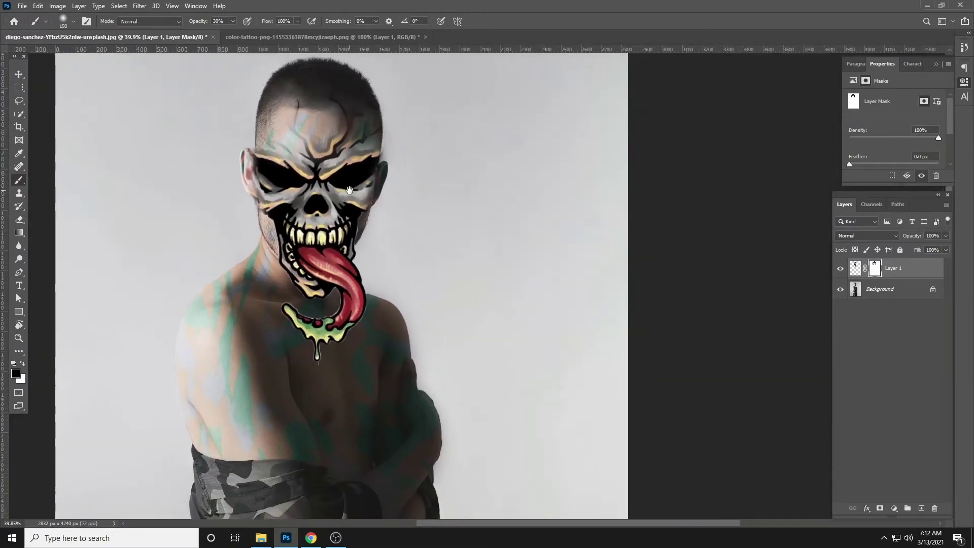
scroll(275, 283, "up", 2, "alt")
scroll(406, 155, "up", 2, "alt")
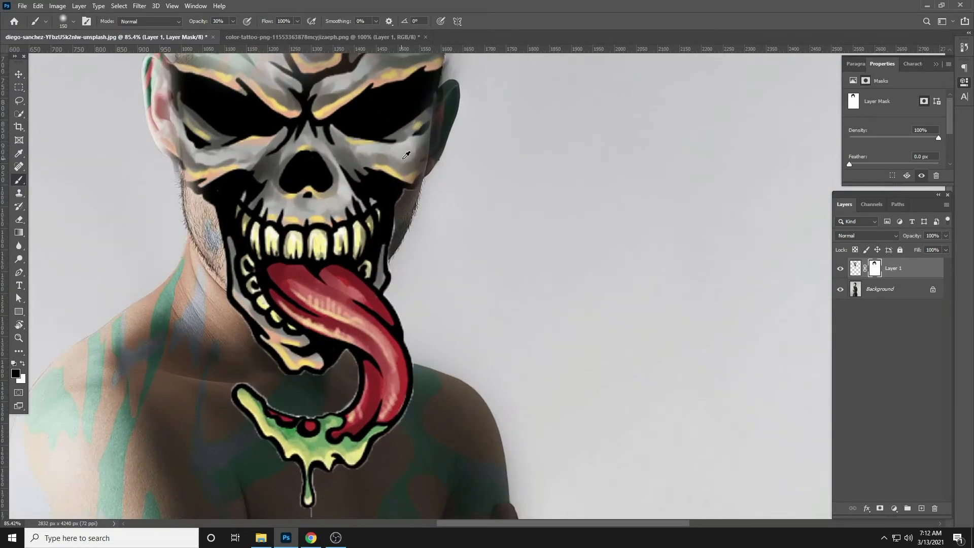
scroll(416, 168, "up", 1, "alt")
scroll(406, 177, "up", 1, "alt")
scroll(394, 183, "up", 1, "alt")
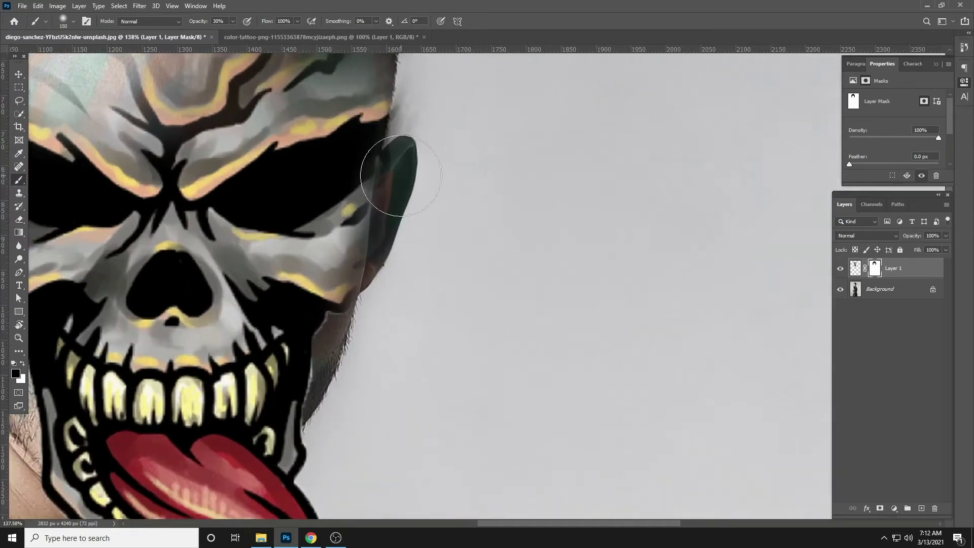
mouse_move(369, 206)
left_mouse_down()
mouse_move(360, 223)
mouse_move(367, 181)
left_mouse_up()
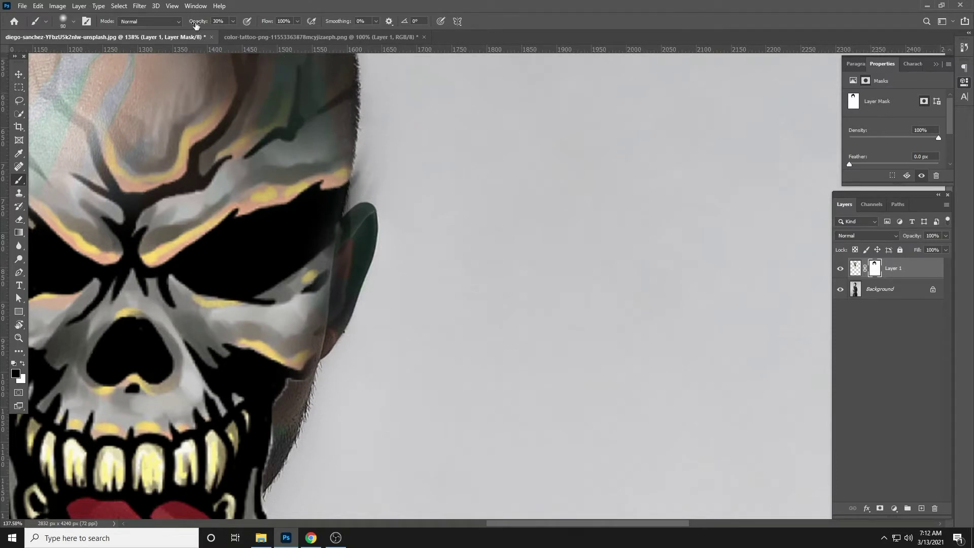
left_click_drag(370, 167, 355, 230)
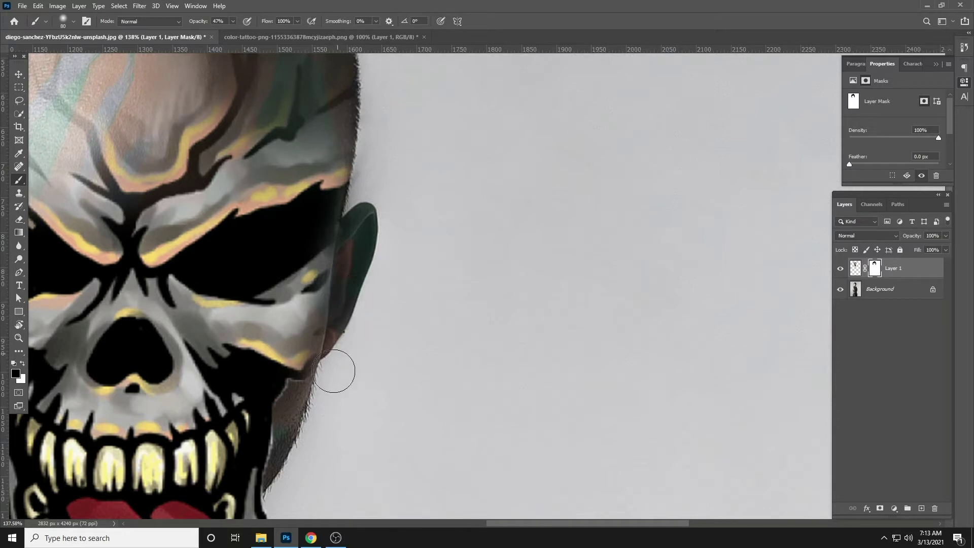
Blend the skull's edge into the beard along the right cheek and lower jaw.
left_click_drag(288, 427, 290, 412)
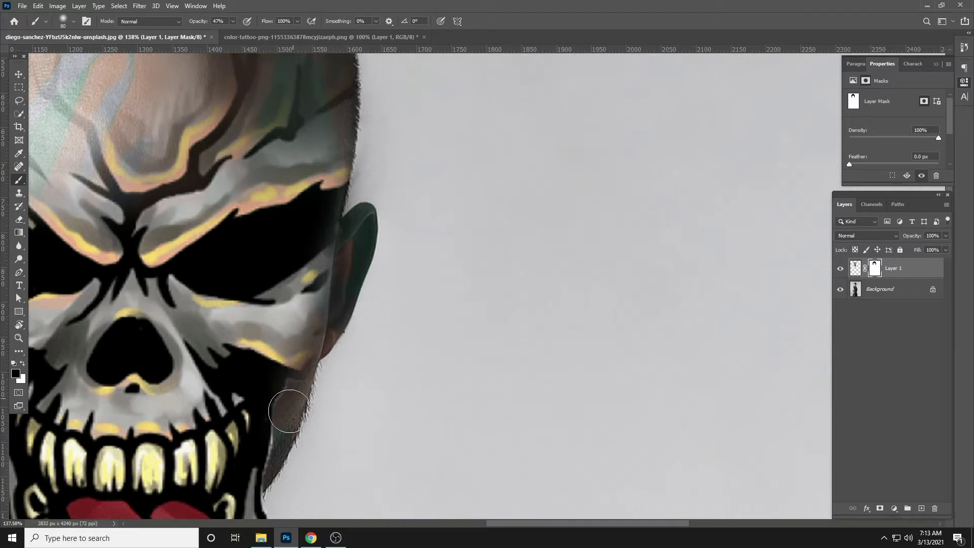
scroll(296, 389, "down", 2)
scroll(320, 359, "down", 2)
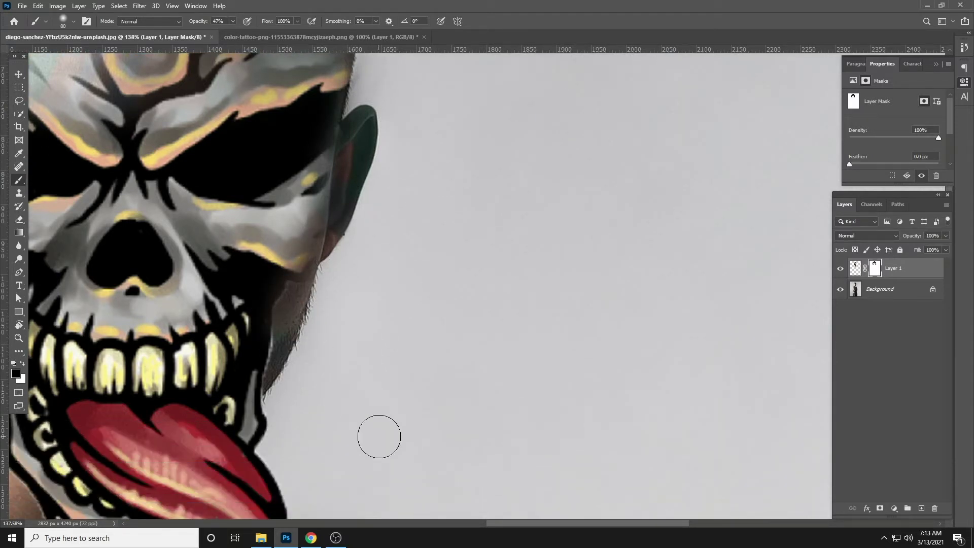
left_click_drag(365, 389, 451, 354)
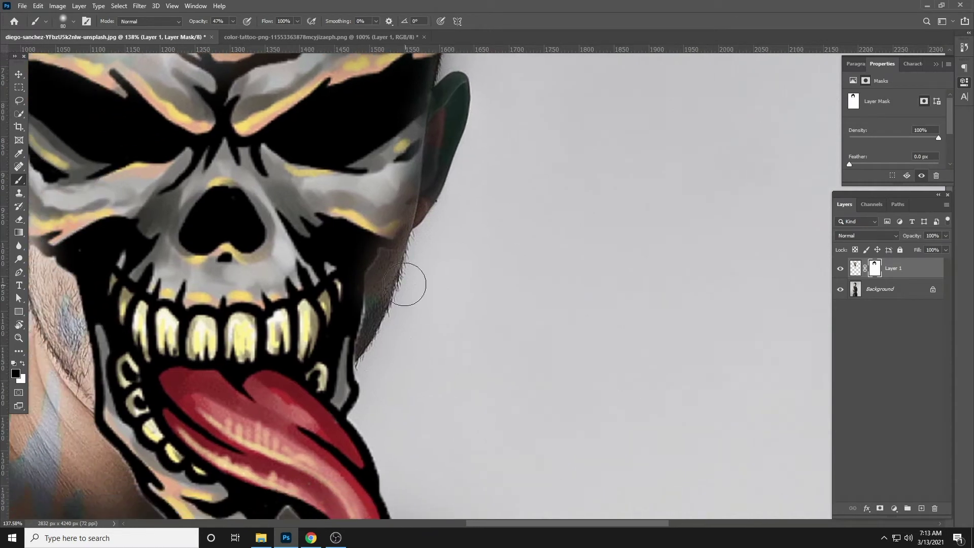
left_click_drag(383, 259, 361, 344)
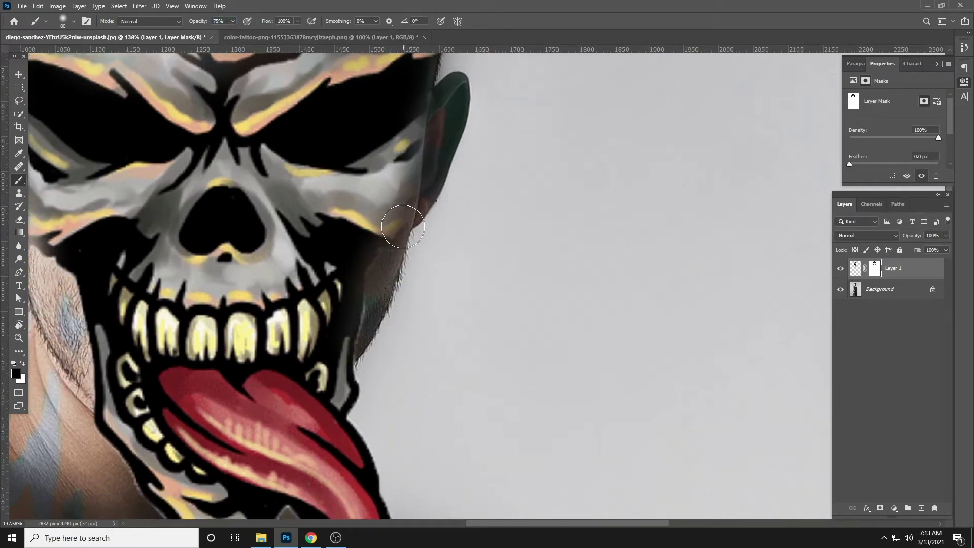
left_click_drag(403, 226, 359, 379)
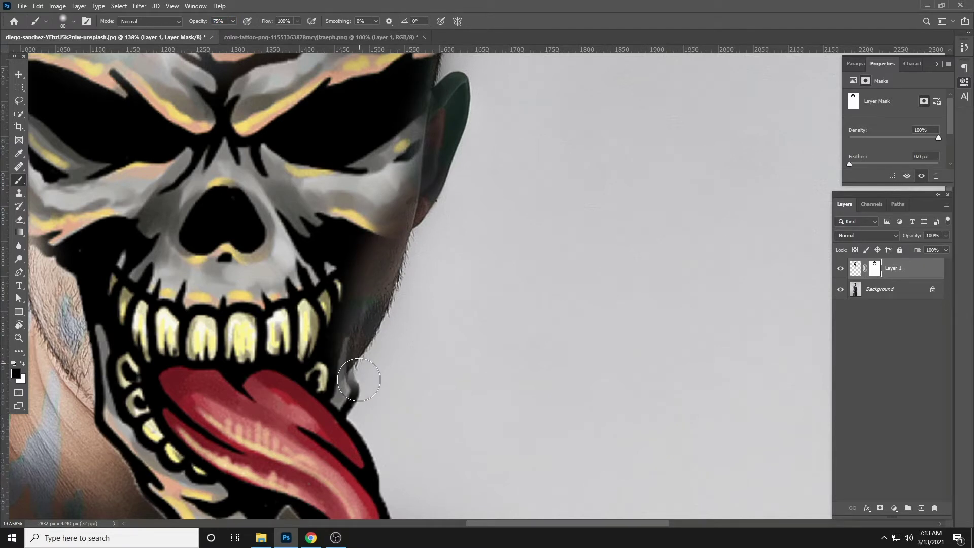
Mask the skull's dark left jaw edge down to the neck with a larger brush.
left_click_drag(257, 297, 184, 227)
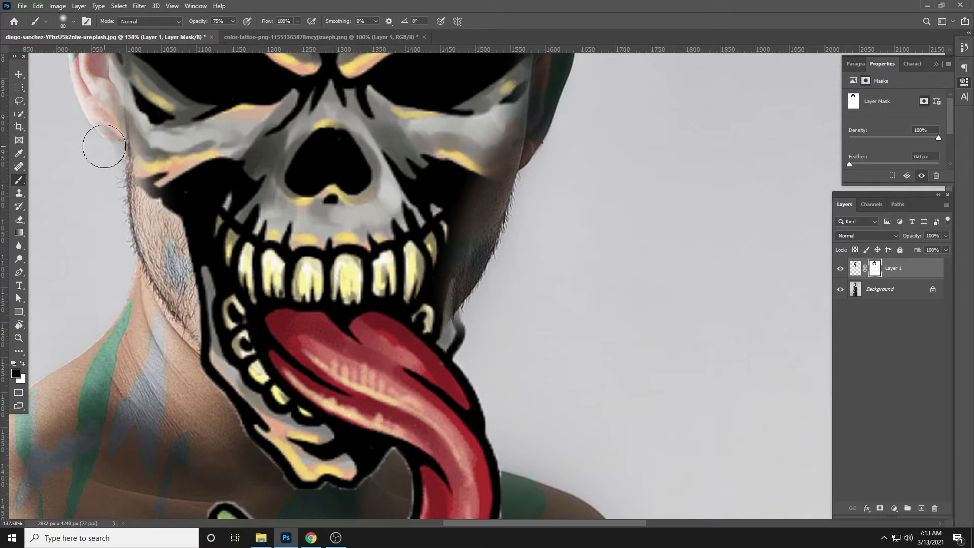
mouse_move(118, 148)
left_mouse_down()
mouse_move(160, 232)
mouse_move(166, 314)
left_mouse_up()
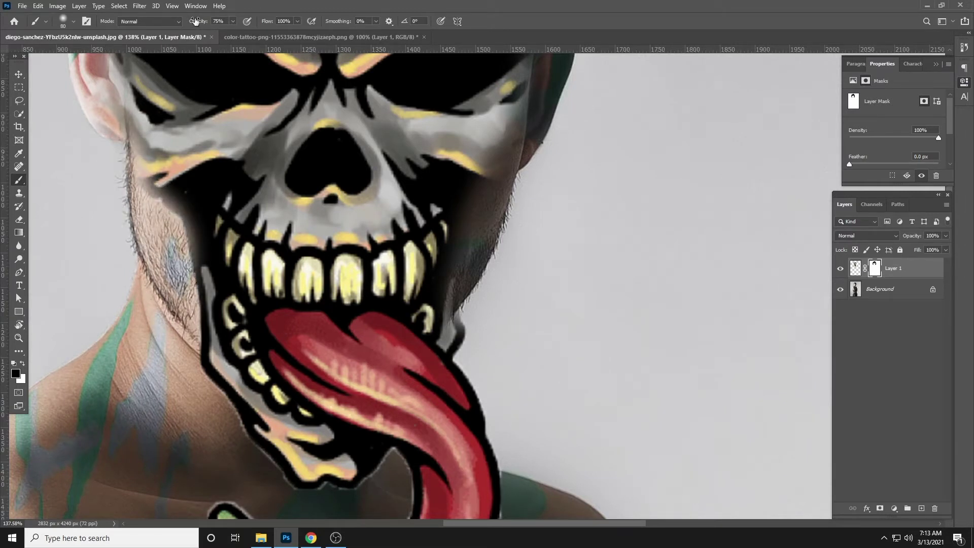
left_click_drag(165, 195, 156, 238)
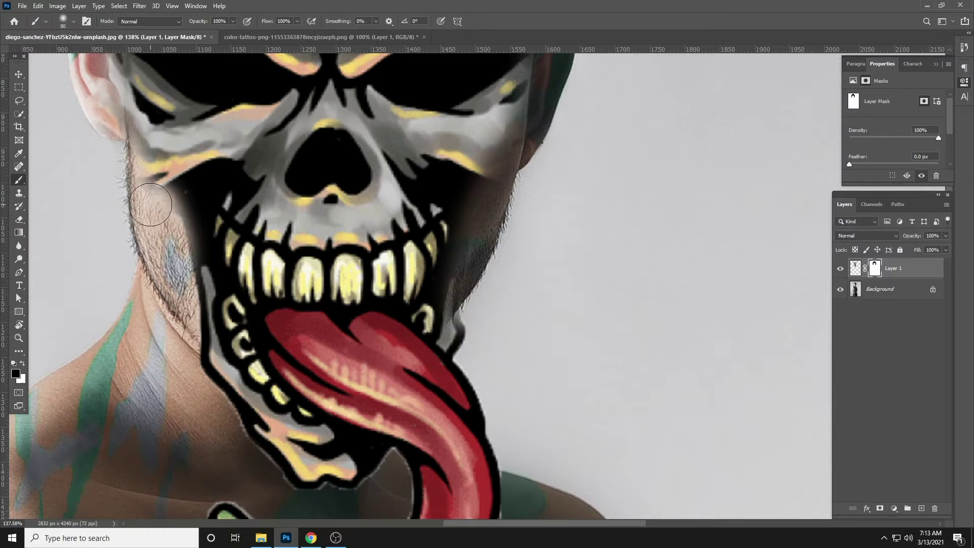
left_click_drag(150, 204, 177, 305)
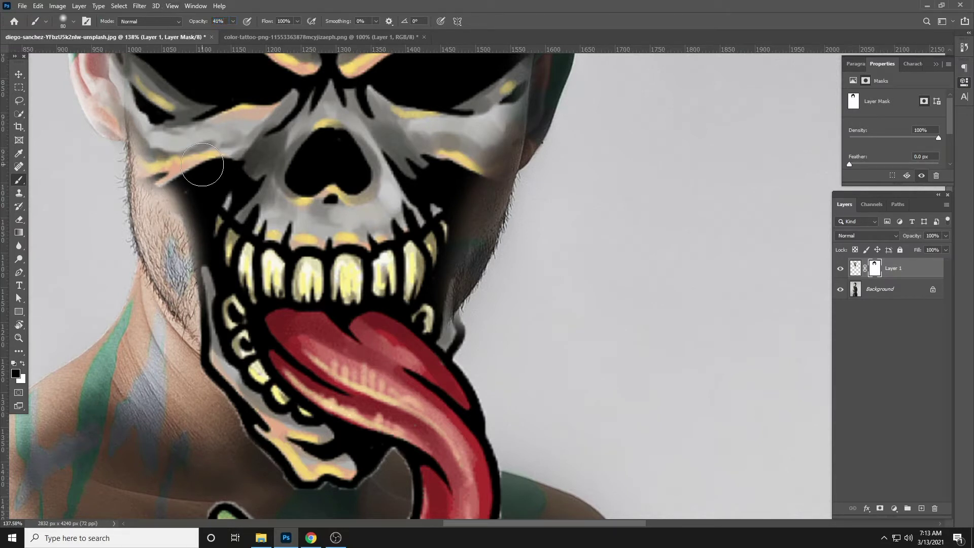
key("bracketright")
mouse_move(201, 154)
left_mouse_down()
mouse_move(172, 274)
mouse_move(195, 393)
mouse_move(167, 276)
mouse_move(185, 388)
left_mouse_up()
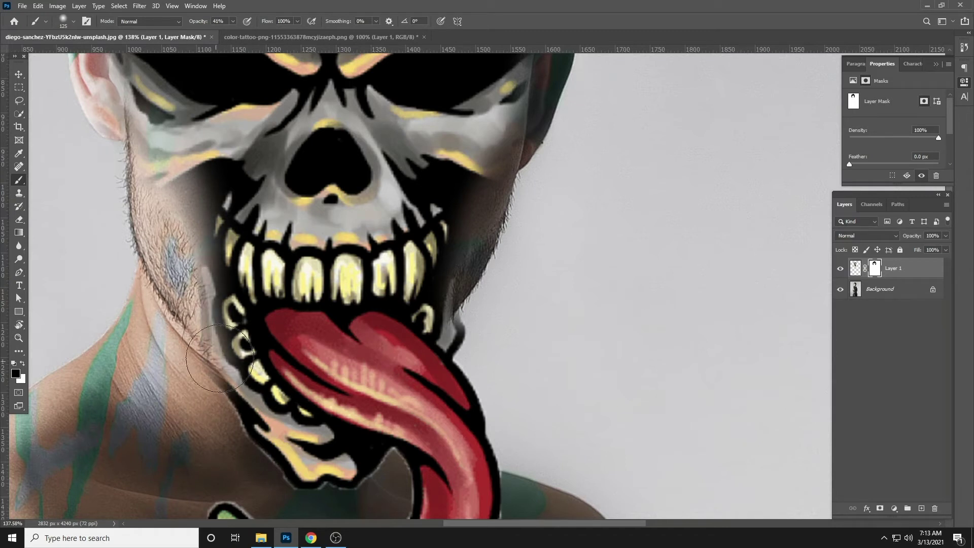
Soften the tattoo along the right jawline.
mouse_move(262, 271)
left_mouse_down()
mouse_move(185, 235)
mouse_move(180, 246)
left_mouse_up()
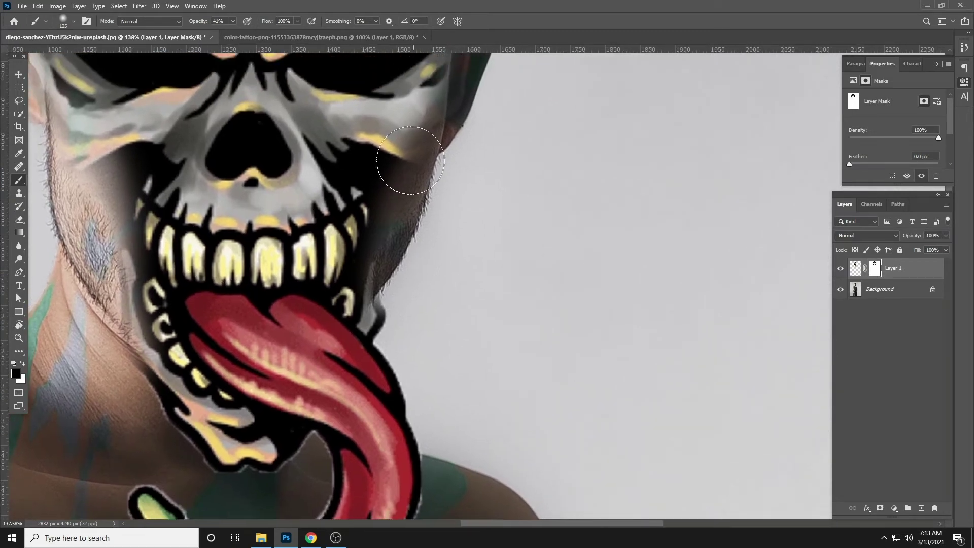
left_click_drag(440, 135, 406, 212)
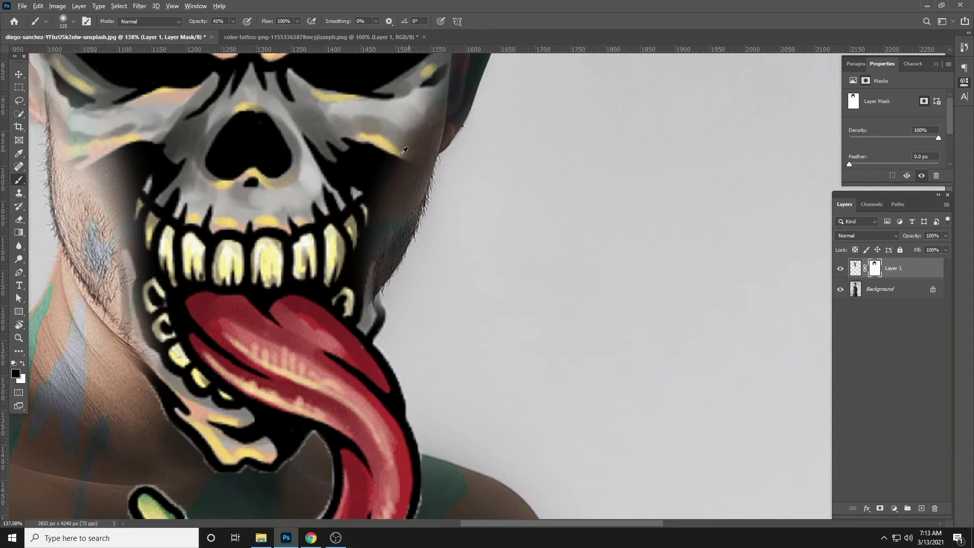
scroll(404, 151, "down", 1)
scroll(391, 162, "down", 1)
scroll(371, 180, "down", 2)
Rework the tattoo over the right forehead, both ears and the brow branch.
scroll(353, 197, "down", 2)
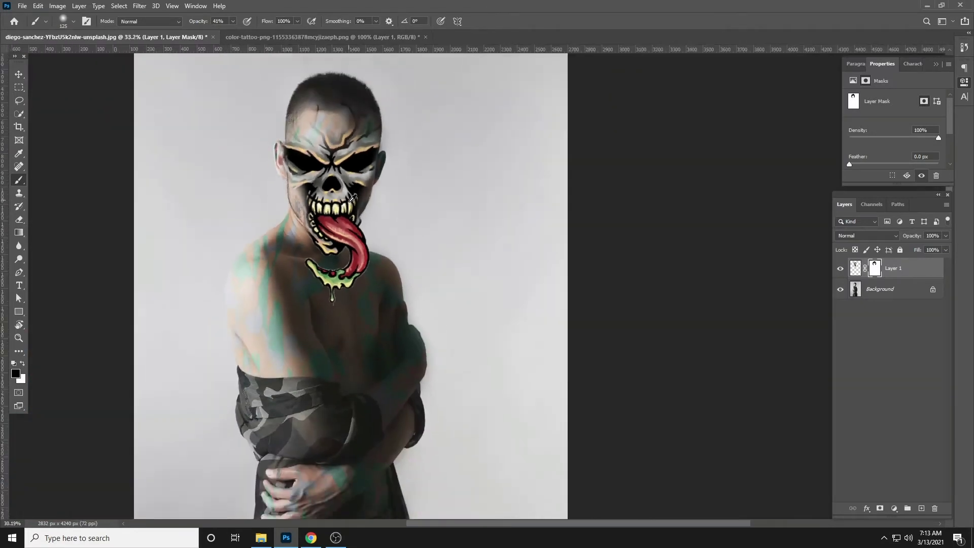
scroll(336, 144, "up", 1)
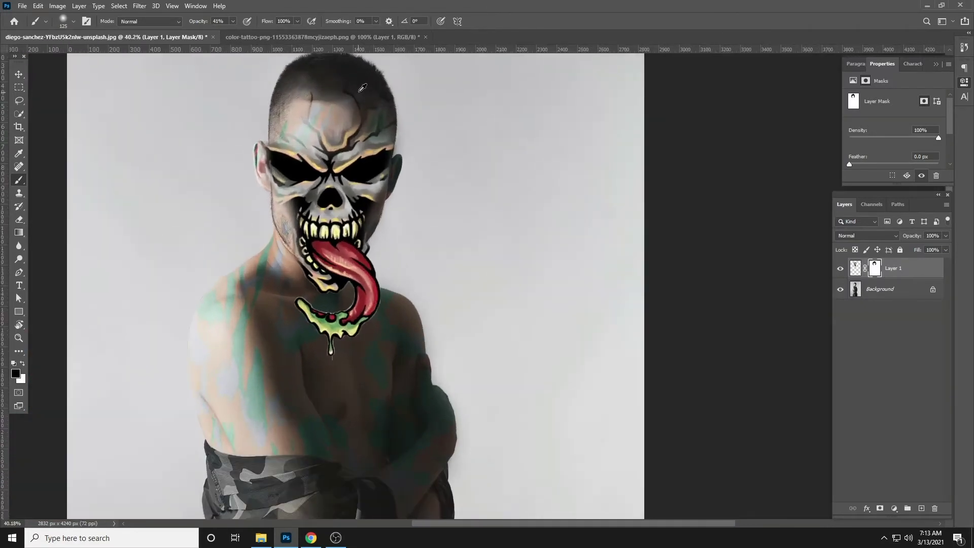
scroll(363, 87, "up", 1)
scroll(378, 122, "up", 2)
scroll(393, 130, "up", 2)
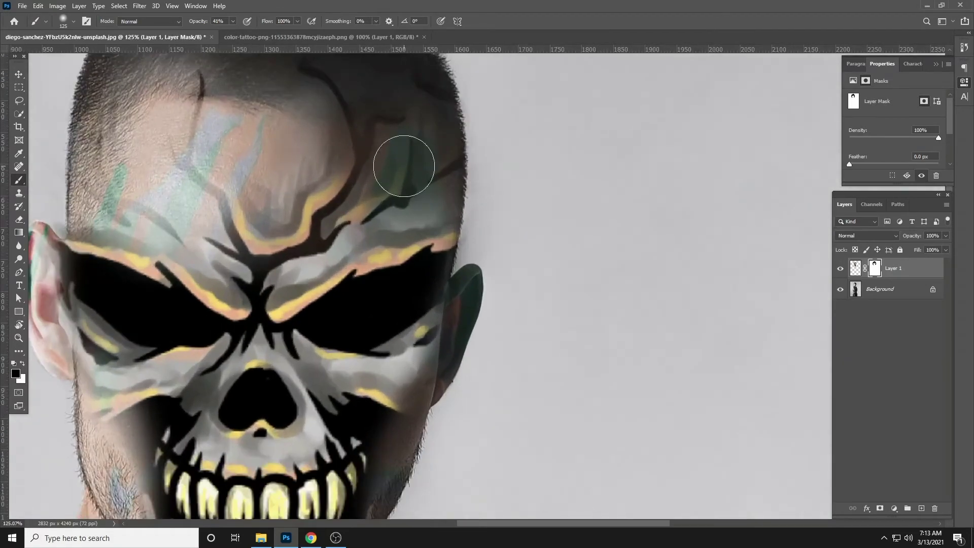
left_click_drag(404, 170, 409, 143)
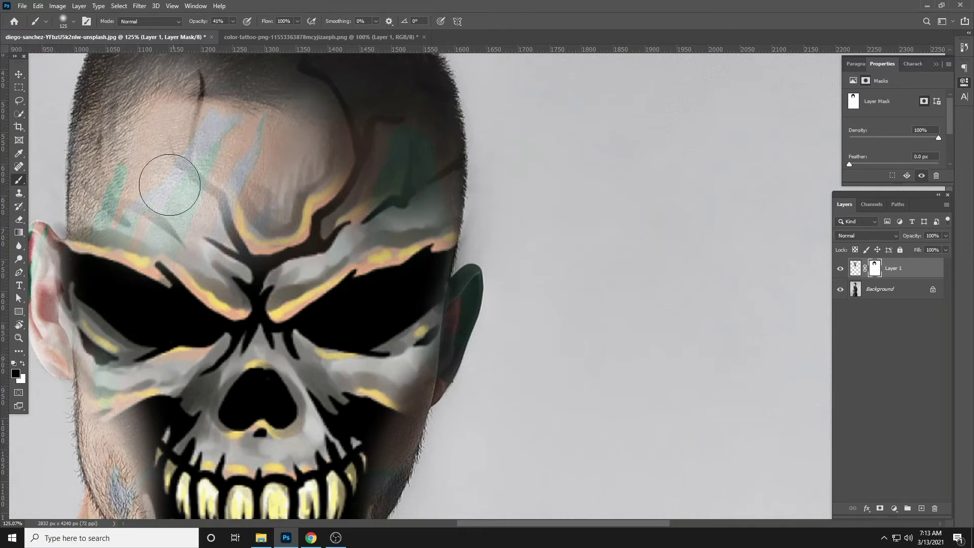
left_click_drag(126, 218, 297, 197)
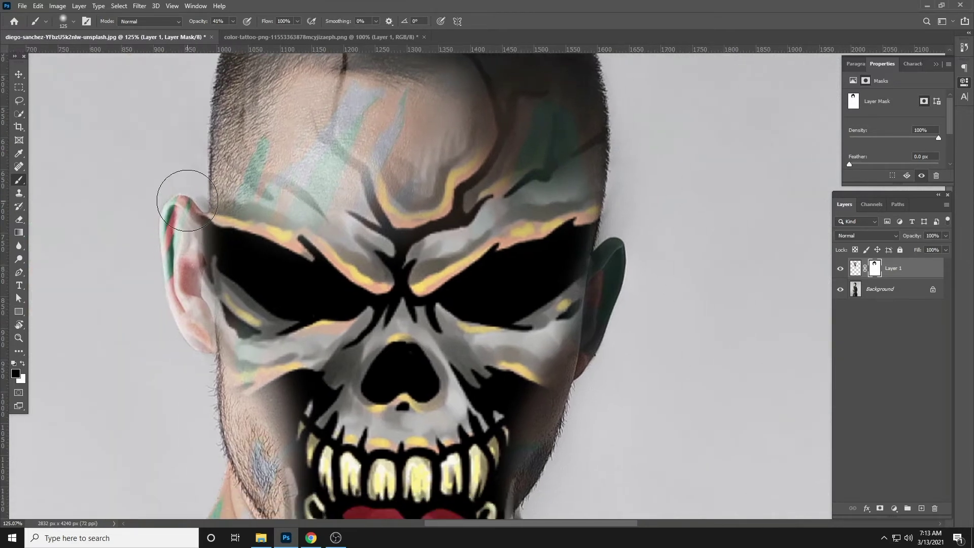
left_click_drag(200, 181, 210, 192)
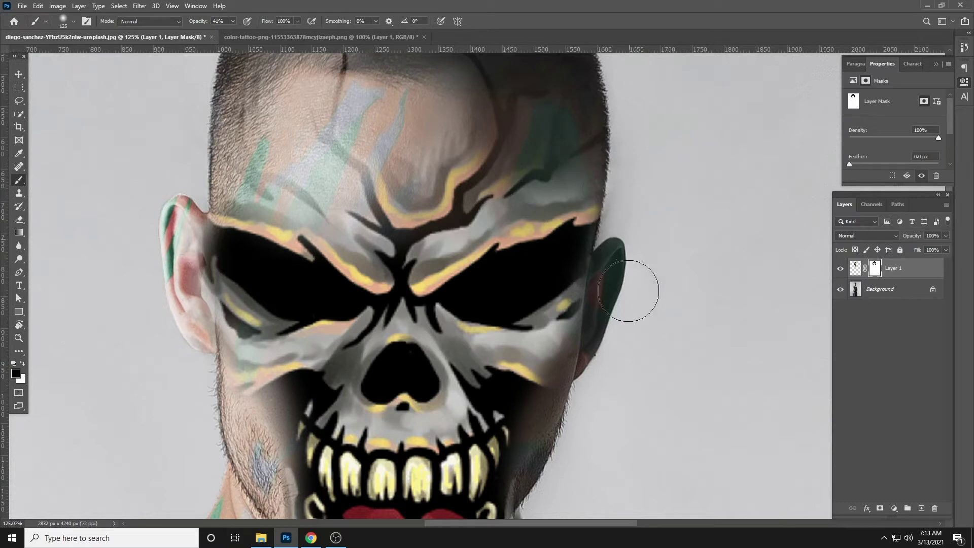
mouse_move(576, 135)
left_mouse_down()
mouse_move(554, 169)
mouse_move(483, 196)
mouse_move(513, 195)
mouse_move(424, 241)
mouse_move(366, 238)
mouse_move(286, 191)
left_mouse_up()
left_click_drag(187, 162, 381, 205)
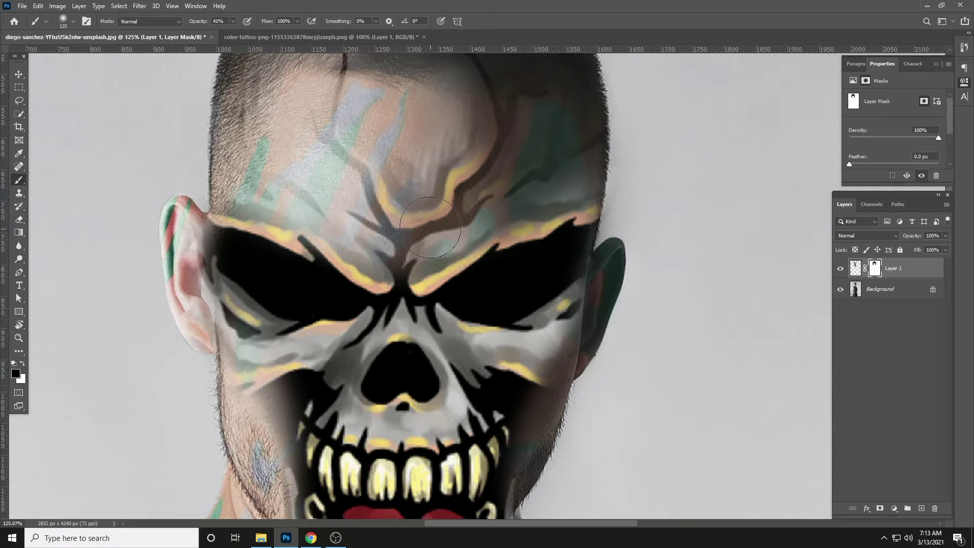
Blend the skull paint over both cheeks and the nose area.
left_click_drag(538, 193, 455, 105)
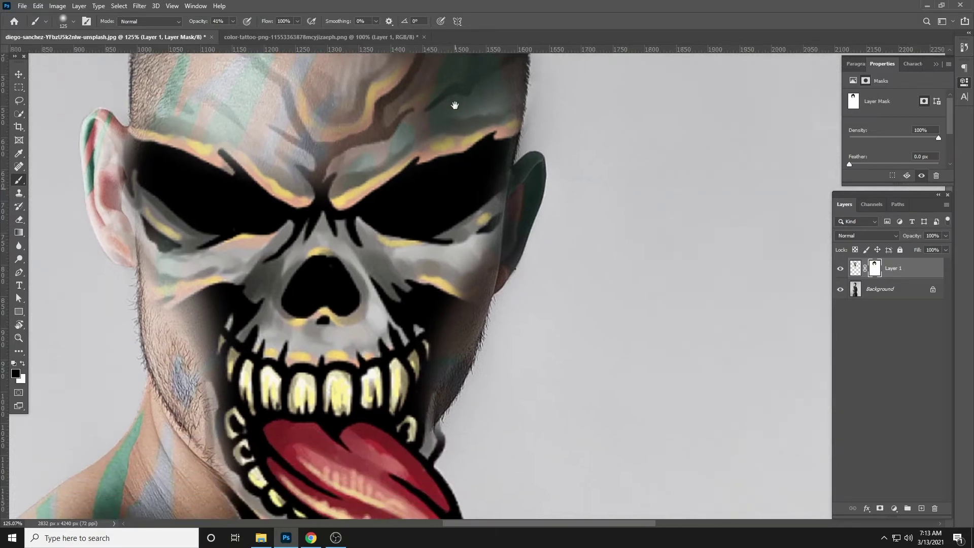
mouse_move(456, 229)
left_mouse_down()
mouse_move(386, 243)
mouse_move(435, 321)
mouse_move(398, 261)
mouse_move(479, 246)
mouse_move(441, 278)
mouse_move(391, 261)
mouse_move(470, 326)
mouse_move(406, 309)
left_mouse_up()
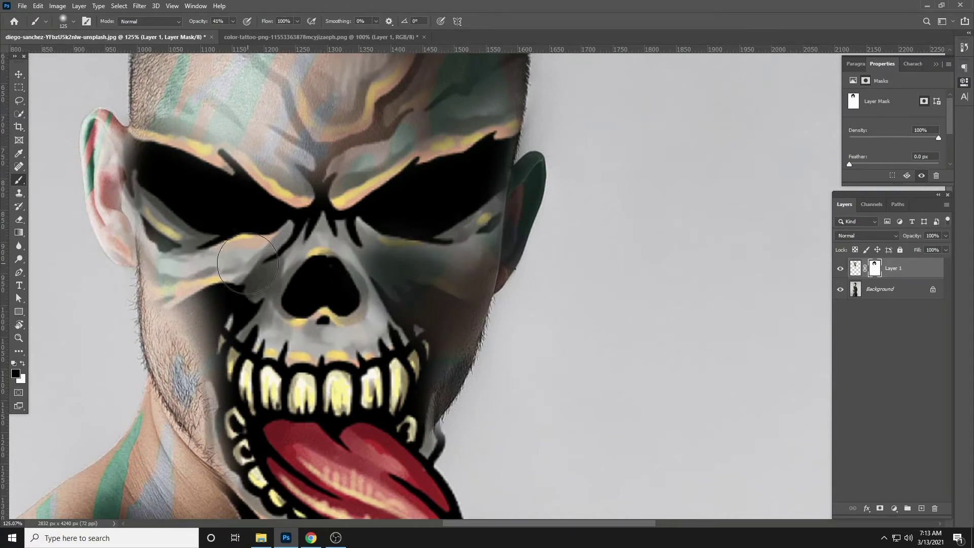
mouse_move(248, 264)
left_mouse_down()
mouse_move(203, 315)
mouse_move(153, 330)
mouse_move(224, 264)
mouse_move(176, 281)
mouse_move(228, 325)
mouse_move(203, 422)
left_mouse_up()
left_click_drag(252, 347, 219, 268)
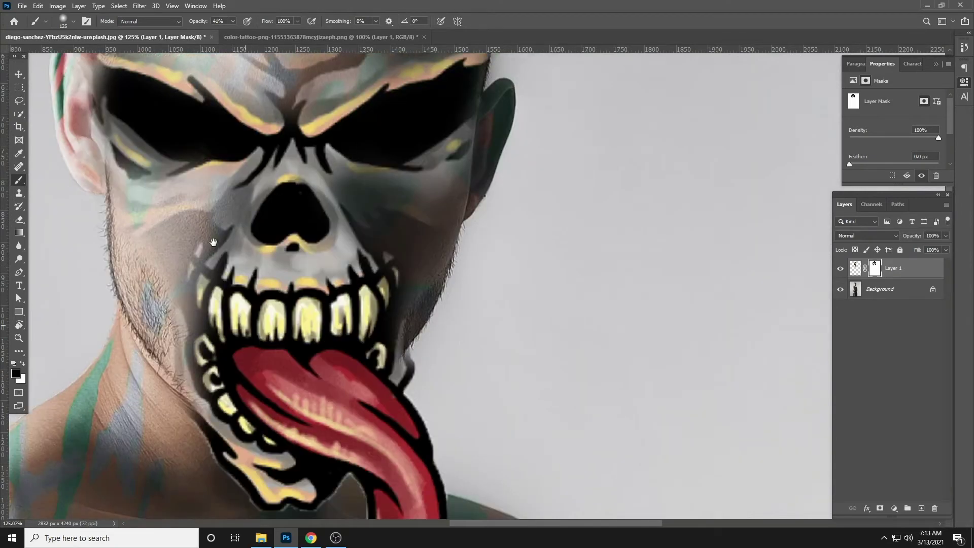
mouse_move(239, 203)
left_mouse_down()
mouse_move(335, 192)
mouse_move(185, 211)
mouse_move(364, 218)
mouse_move(403, 207)
mouse_move(277, 213)
mouse_move(357, 222)
mouse_move(335, 236)
mouse_move(283, 218)
mouse_move(327, 238)
mouse_move(313, 236)
mouse_move(426, 222)
mouse_move(391, 233)
mouse_move(405, 222)
mouse_move(221, 226)
left_mouse_up()
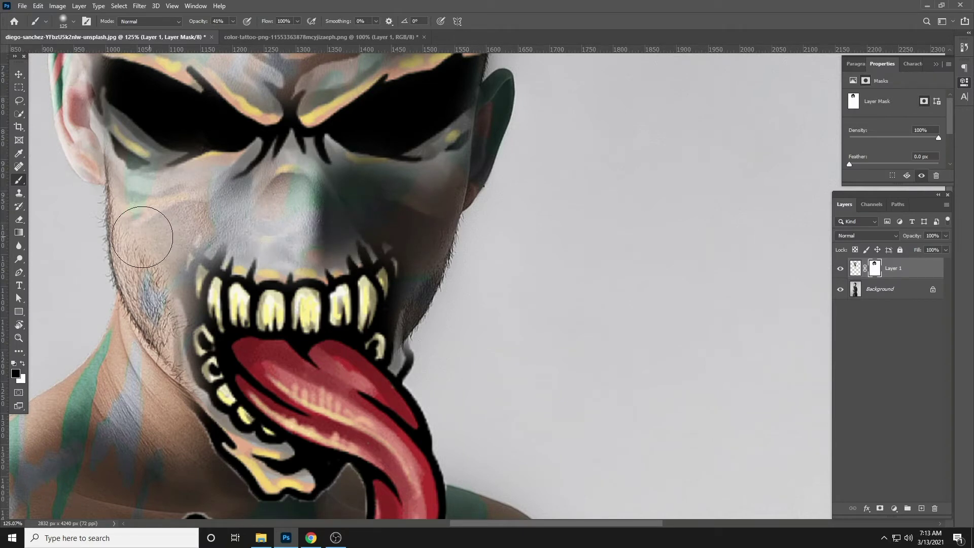
Fade the dark outline residue at the jaw edge with a smaller brush.
scroll(383, 187, "down", 4)
scroll(383, 187, "down", 2)
scroll(383, 186, "up", 1)
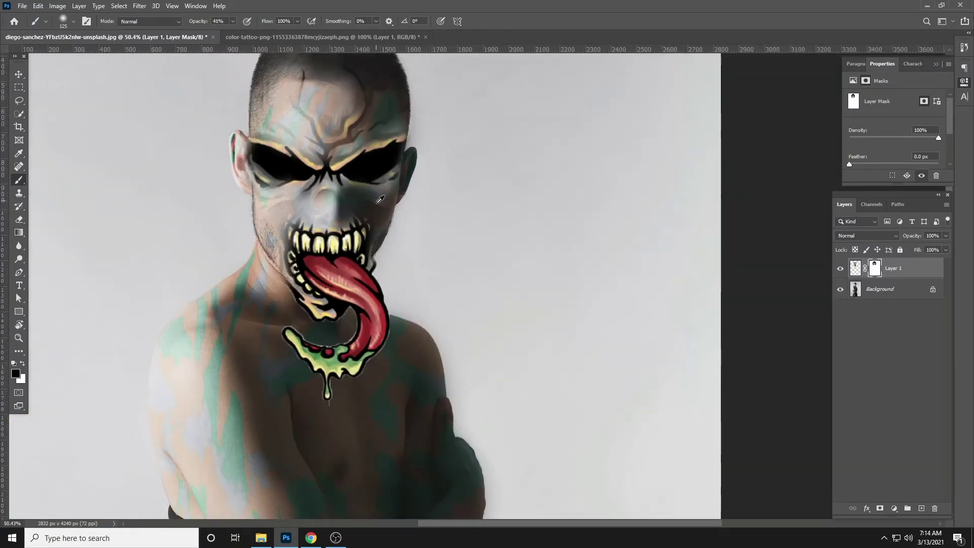
scroll(386, 198, "up", 1)
scroll(388, 213, "up", 1)
scroll(389, 217, "up", 2)
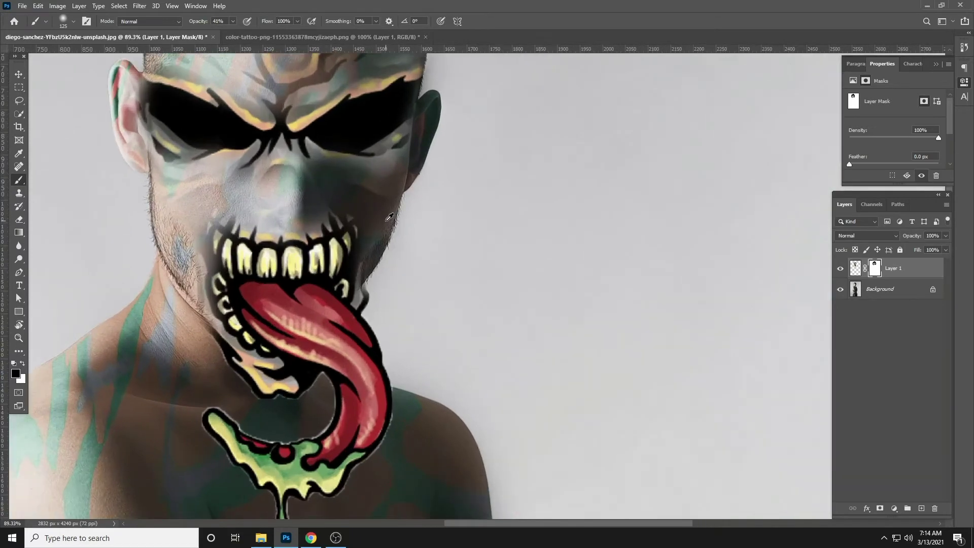
scroll(382, 230, "up", 3)
scroll(382, 230, "up", 3)
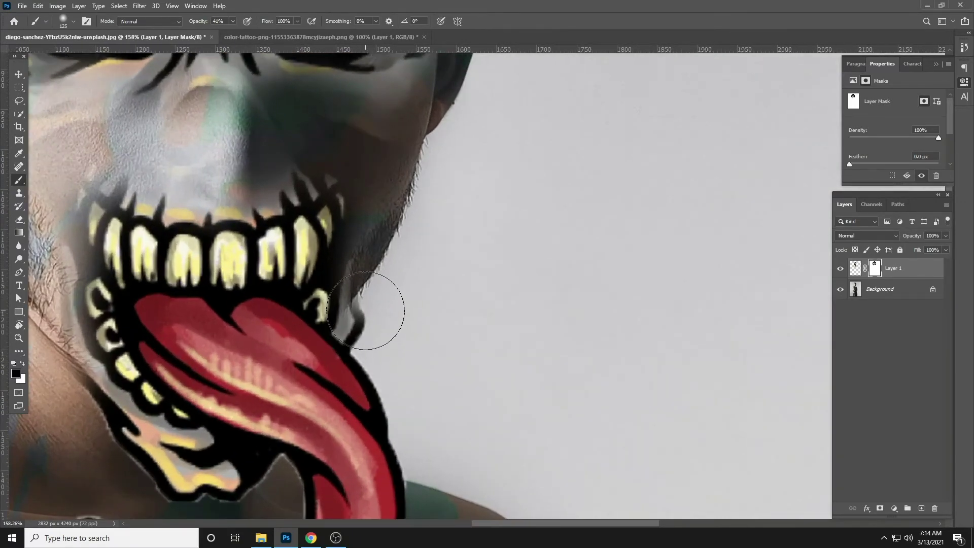
mouse_move(367, 322)
left_mouse_down()
mouse_move(379, 330)
mouse_move(375, 313)
left_mouse_up()
key("bracketleft")
key("bracketleft")
key("bracketleft")
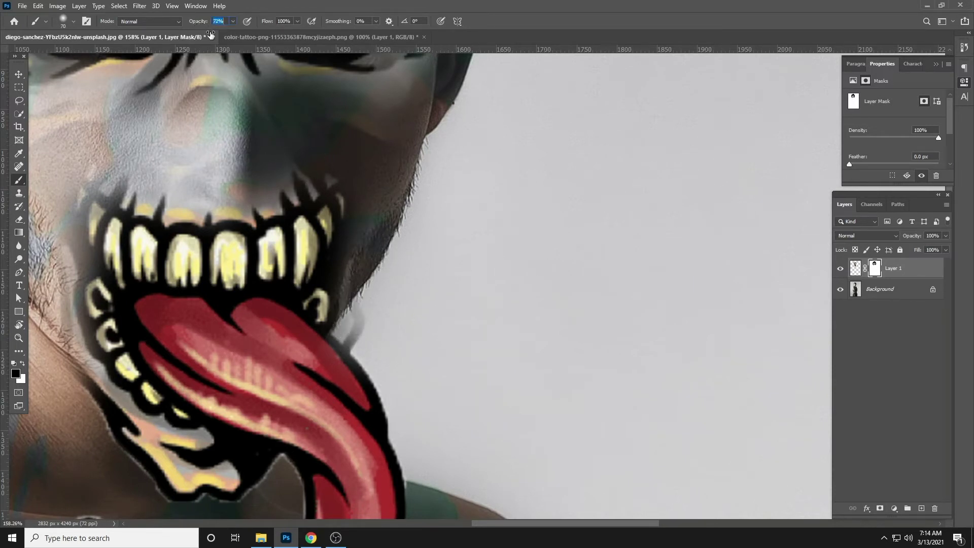
left_click_drag(359, 320, 362, 341)
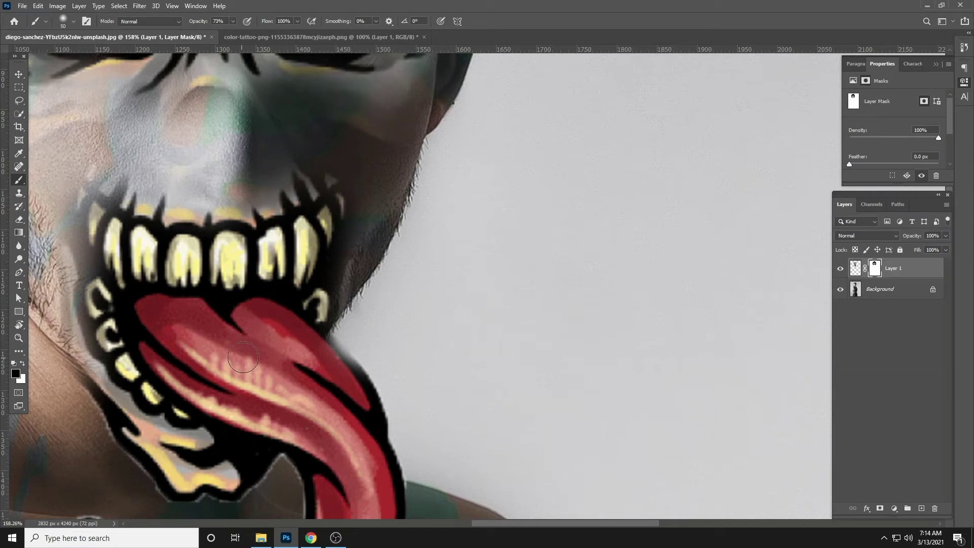
Hide the peach chin patch and outlines beside the tongue's curl and above the drip.
left_click_drag(289, 334, 370, 191)
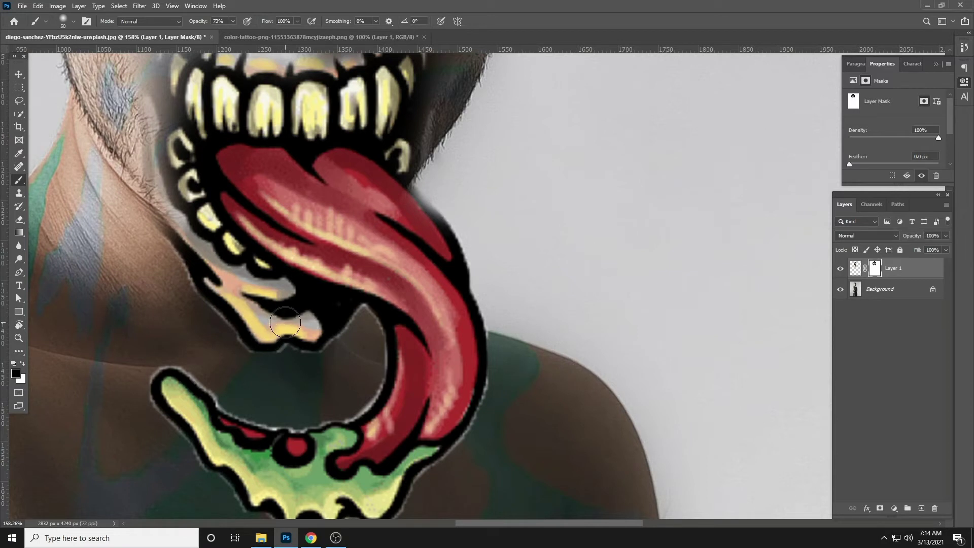
key("bracketright")
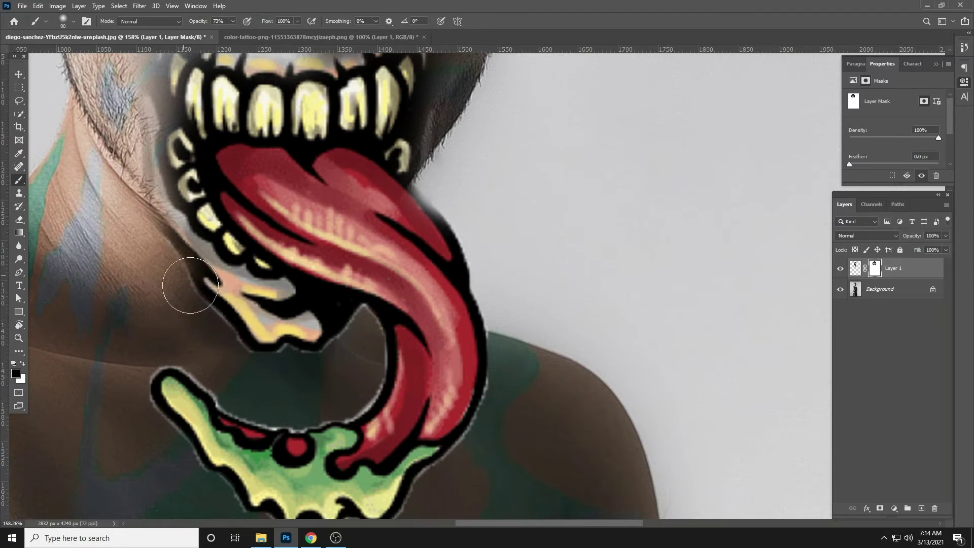
mouse_move(185, 289)
left_mouse_down()
mouse_move(239, 333)
mouse_move(293, 337)
mouse_move(217, 289)
left_mouse_up()
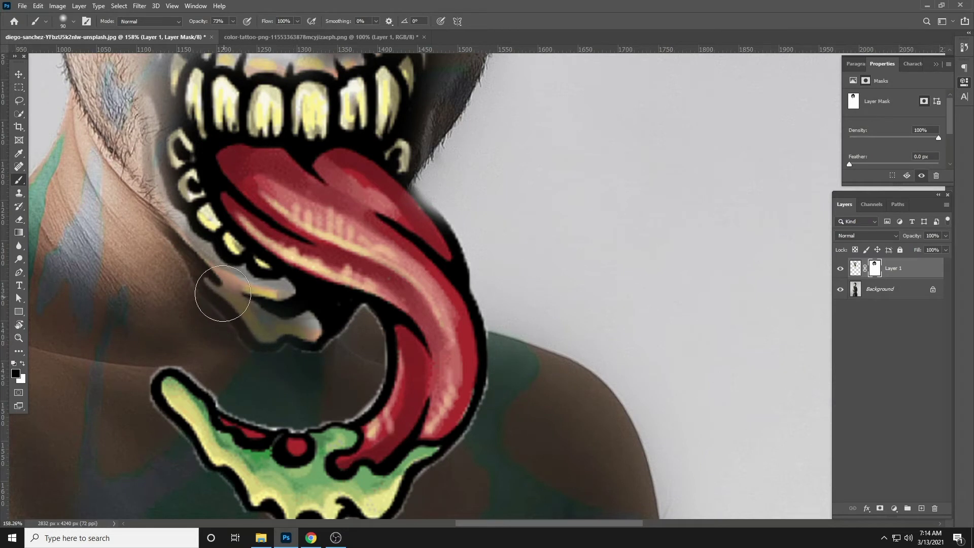
left_click_drag(206, 28, 213, 28)
mouse_move(196, 299)
left_mouse_down()
mouse_move(229, 344)
mouse_move(317, 344)
mouse_move(272, 352)
mouse_move(172, 266)
left_mouse_up()
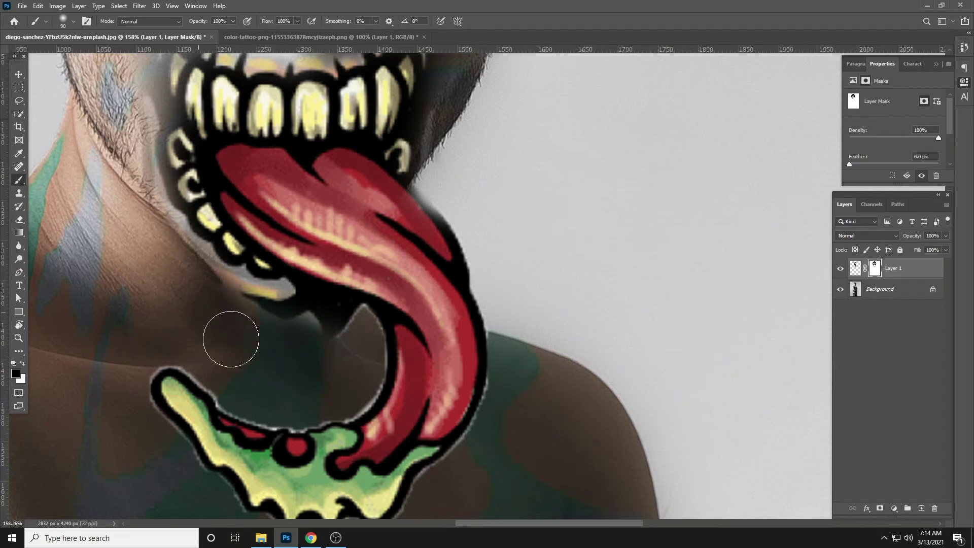
mouse_move(228, 337)
left_mouse_down()
mouse_move(343, 337)
mouse_move(233, 320)
mouse_move(211, 307)
mouse_move(272, 333)
mouse_move(337, 342)
mouse_move(241, 316)
left_mouse_up()
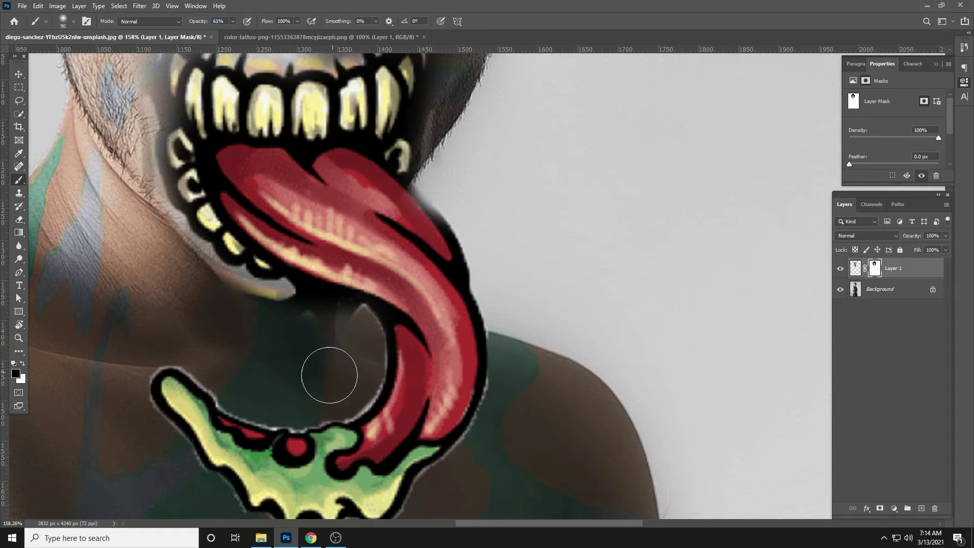
mouse_move(345, 356)
left_mouse_down()
mouse_move(394, 254)
mouse_move(420, 228)
mouse_move(392, 285)
mouse_move(413, 272)
mouse_move(374, 306)
mouse_move(360, 304)
mouse_move(405, 272)
mouse_move(337, 307)
left_mouse_up()
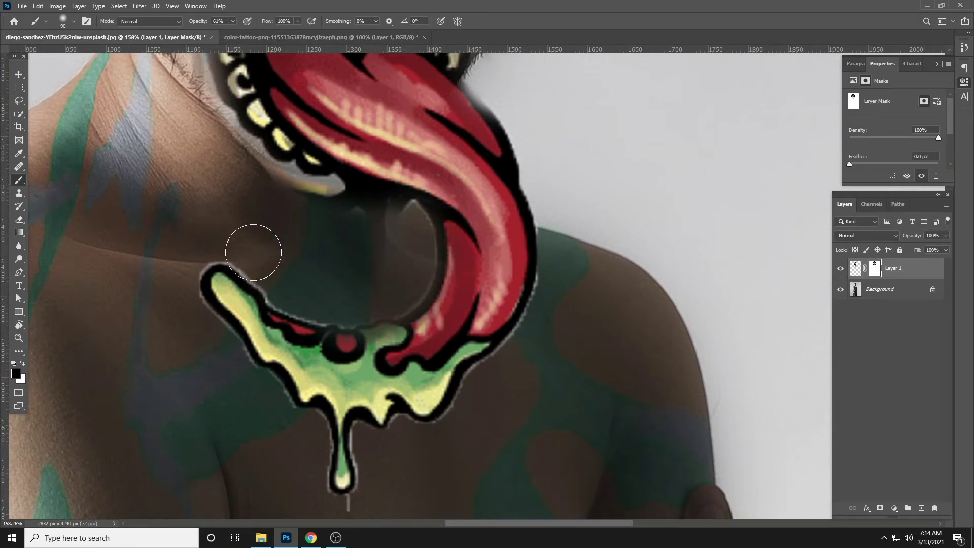
left_click_drag(243, 265, 342, 307)
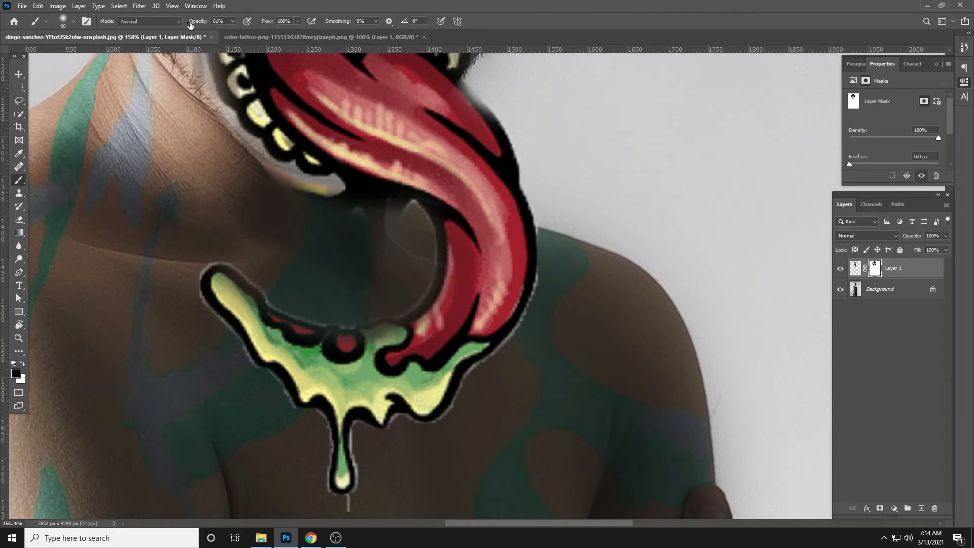
With a 70 px brush, mask the tongue's grey arc and soften the drip's outline and halo.
key("bracketleft")
key("bracketleft")
left_click_drag(412, 218, 422, 243)
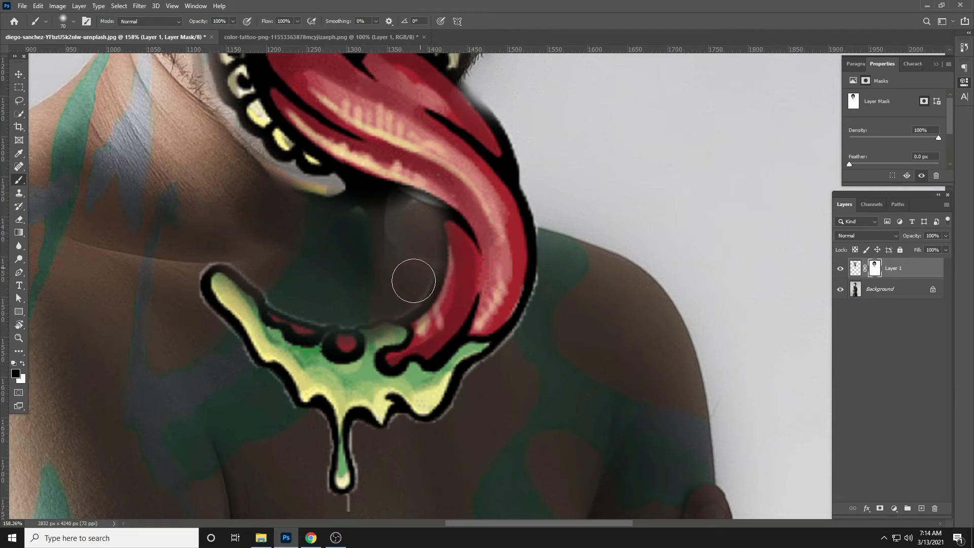
left_click_drag(413, 281, 361, 309)
mouse_move(211, 244)
left_mouse_down()
mouse_move(191, 282)
mouse_move(194, 305)
mouse_move(250, 387)
mouse_move(310, 431)
mouse_move(309, 359)
mouse_move(303, 394)
mouse_move(314, 419)
mouse_move(372, 407)
mouse_move(370, 429)
mouse_move(374, 365)
mouse_move(376, 388)
left_mouse_up()
mouse_move(418, 365)
left_mouse_down()
mouse_move(406, 355)
mouse_move(419, 370)
left_mouse_up()
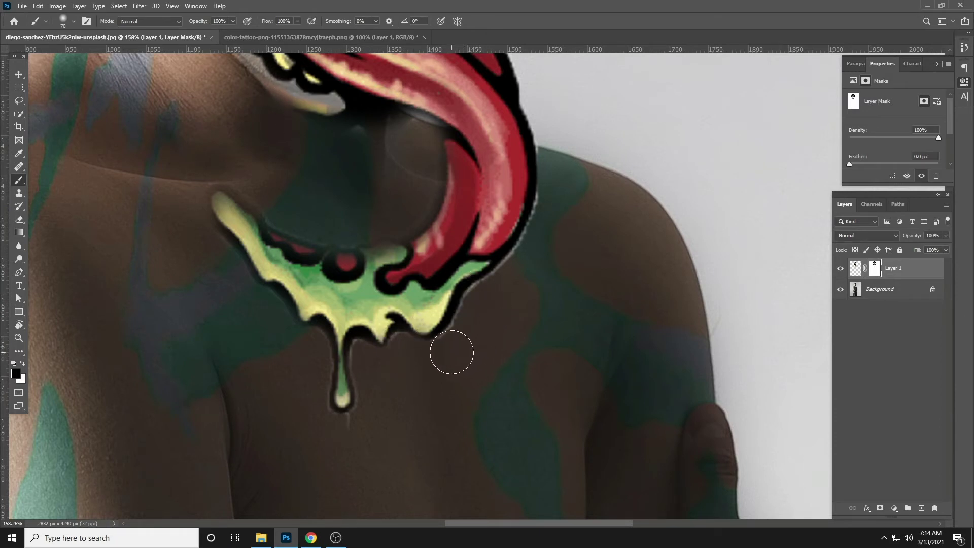
mouse_move(452, 353)
left_mouse_down()
mouse_move(495, 288)
mouse_move(387, 269)
left_mouse_up()
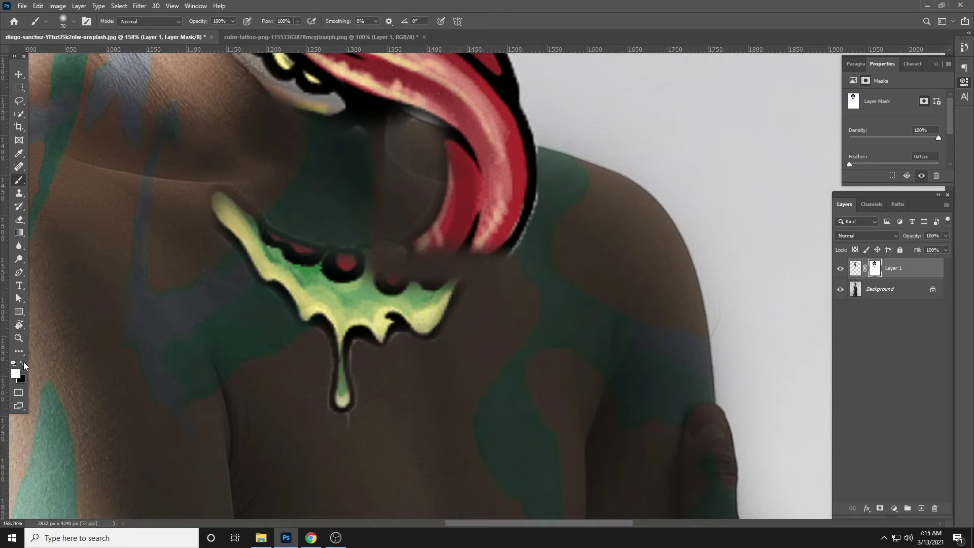
Restore the tongue-drip outline in white, then fade the drip's lower edge and tongue's outer outline.
mouse_move(463, 233)
left_mouse_down()
mouse_move(428, 268)
mouse_move(396, 261)
mouse_move(415, 261)
mouse_move(418, 280)
left_mouse_up()
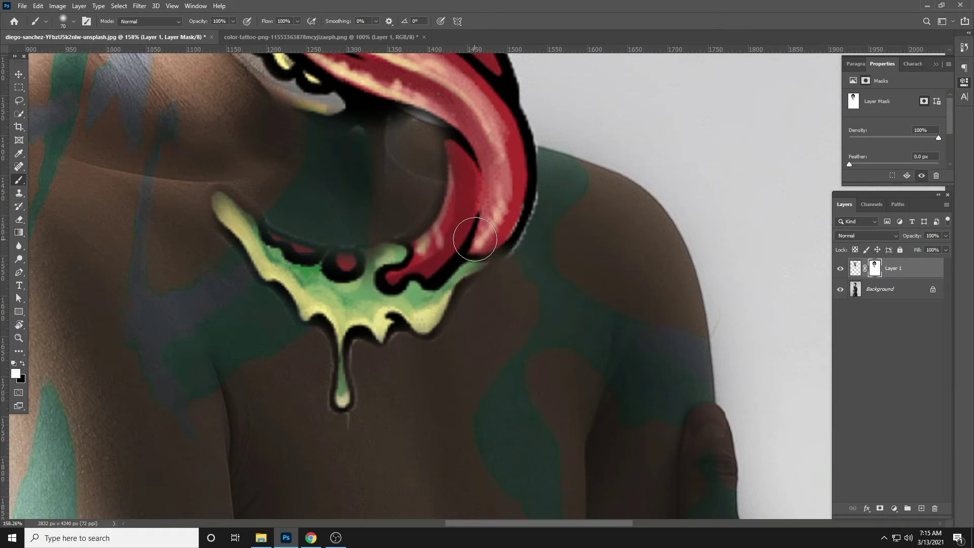
left_click_drag(475, 239, 470, 274)
left_click(23, 362)
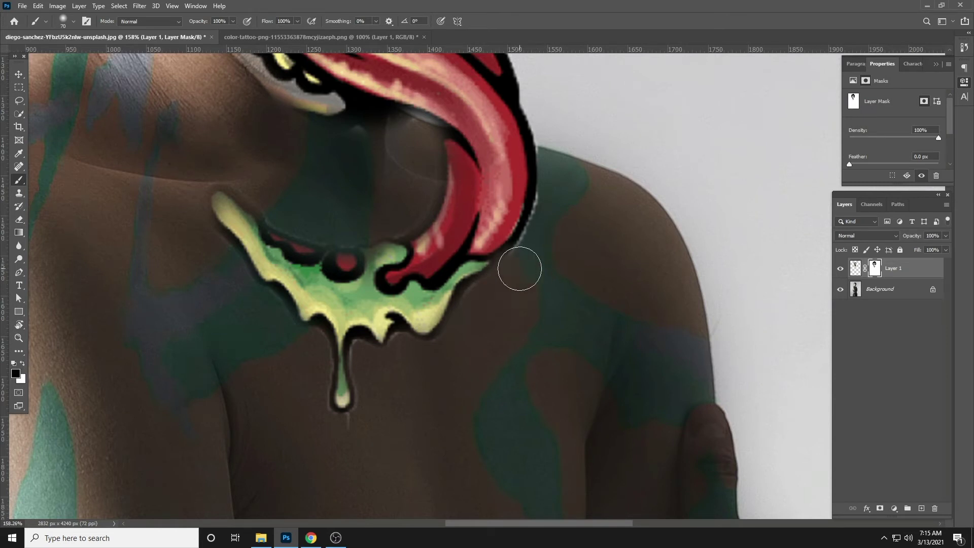
left_click_drag(457, 341, 487, 294)
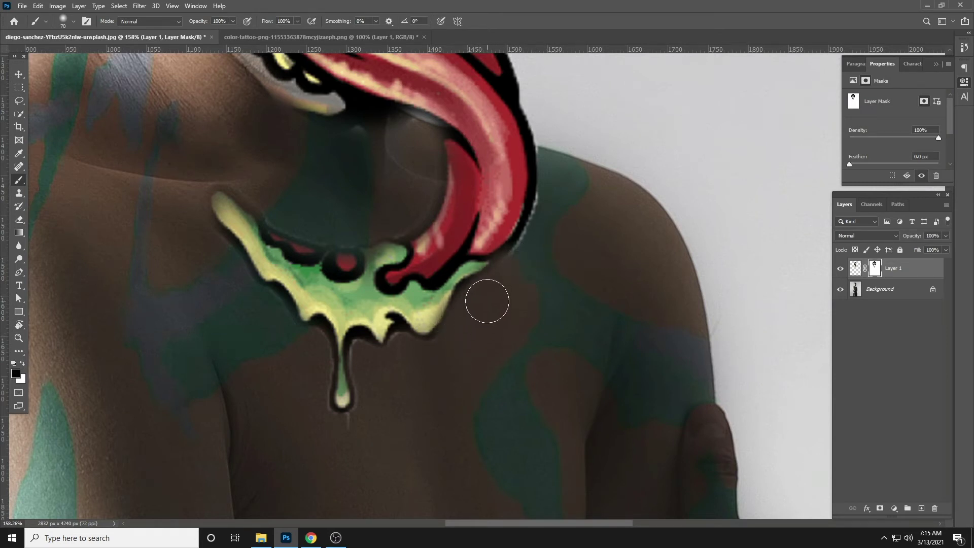
mouse_move(452, 350)
left_mouse_down()
mouse_move(404, 358)
mouse_move(370, 348)
left_mouse_up()
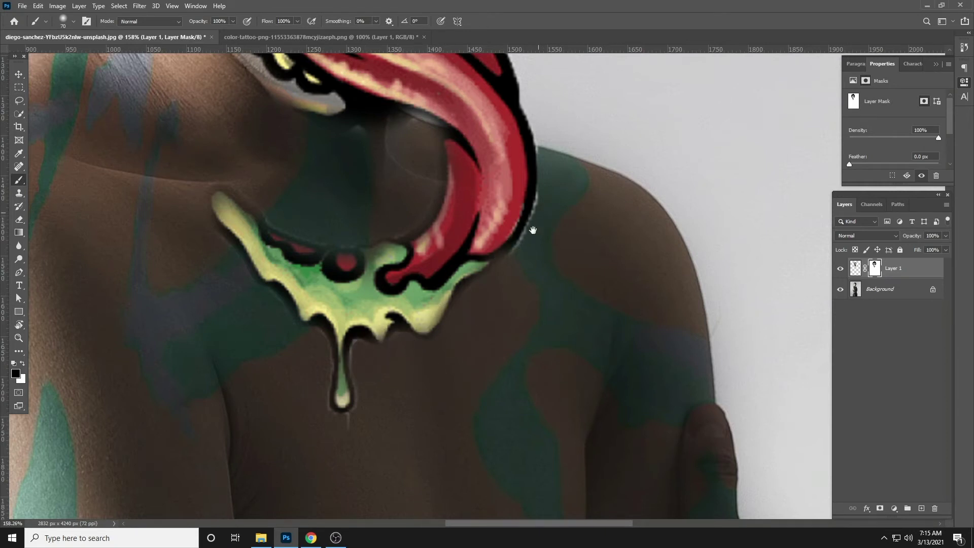
left_click_drag(532, 230, 453, 345)
mouse_move(428, 135)
left_mouse_down()
mouse_move(479, 246)
mouse_move(477, 281)
left_mouse_up()
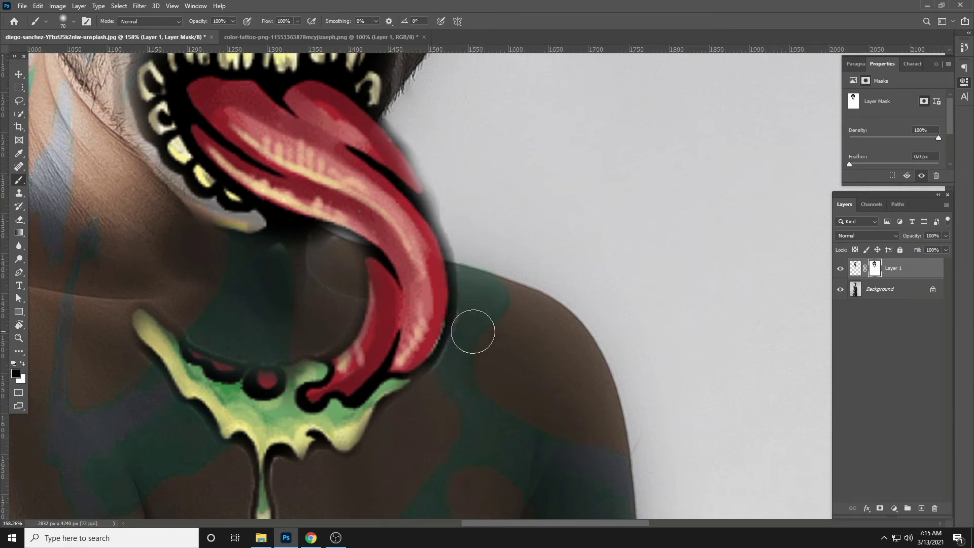
scroll(437, 404, "down", 2)
Zoom out, undo a 400 px forehead stroke, and set the brush back to 150 px.
scroll(436, 404, "down", 1)
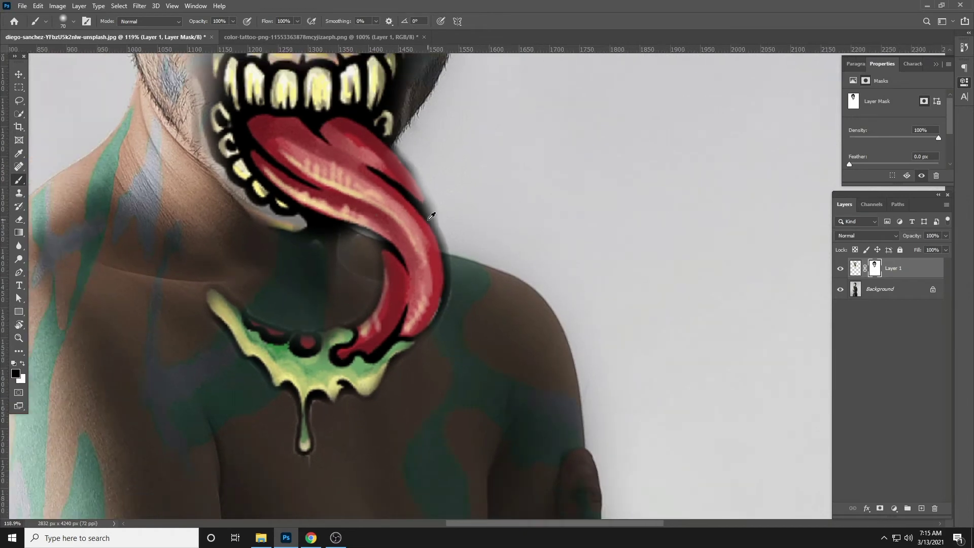
scroll(437, 214, "down", 1)
scroll(441, 237, "down", 1)
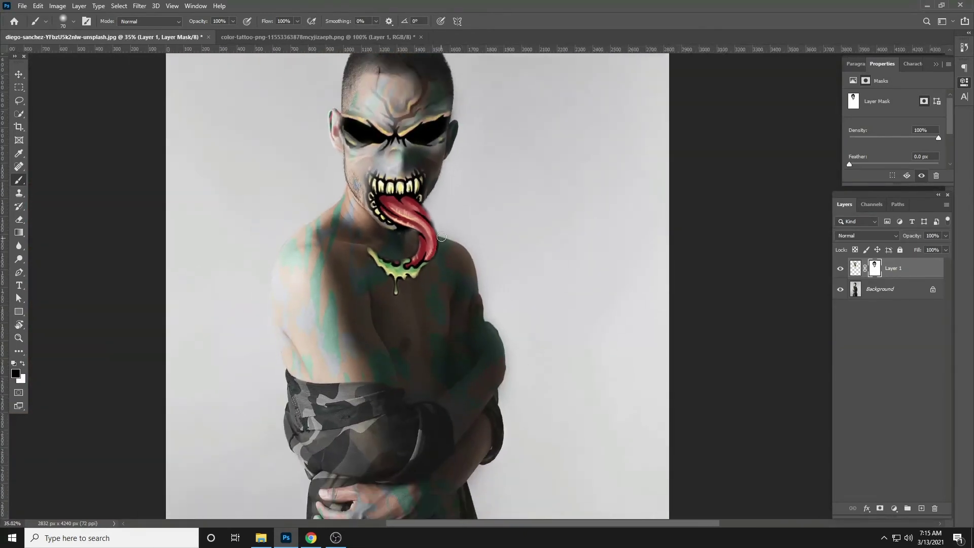
left_click_drag(424, 178, 419, 223)
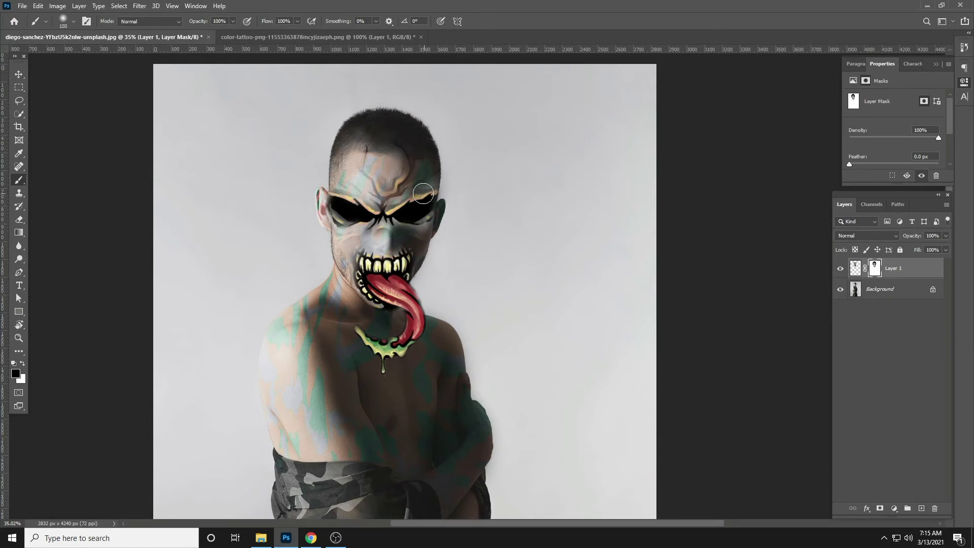
key("bracketright")
key("bracketright")
key("bracketright")
scroll(395, 144, "up", 2)
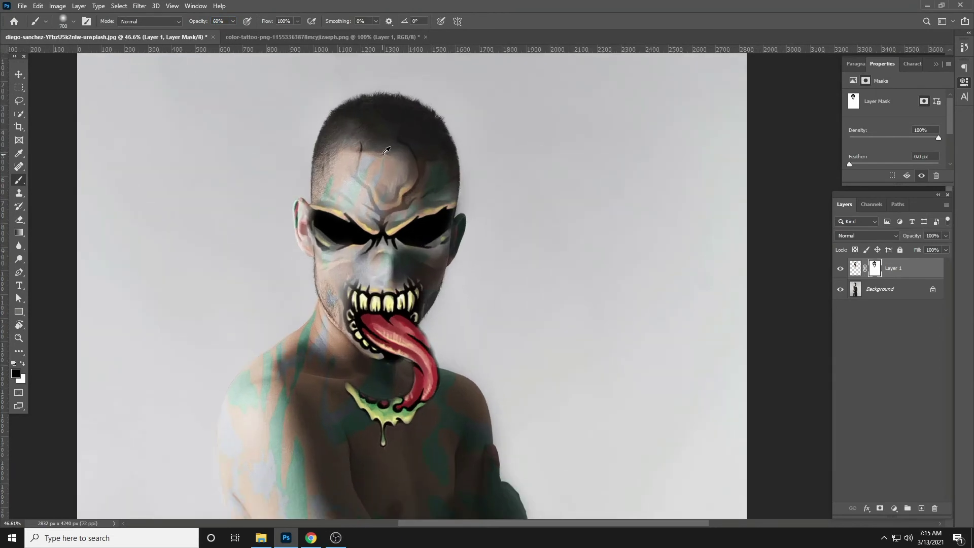
scroll(391, 148, "up", 2)
scroll(388, 142, "up", 1)
scroll(348, 157, "up", 1)
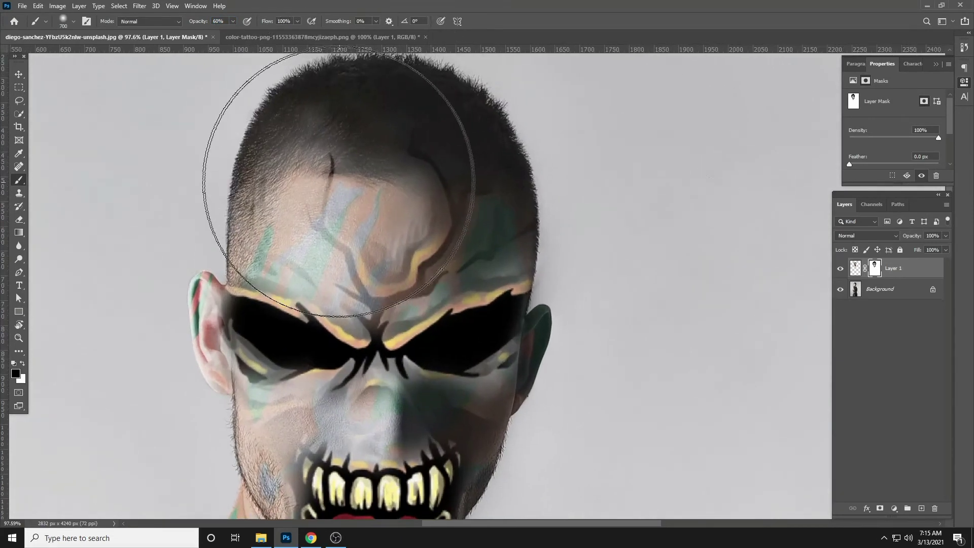
key("ctrl+z")
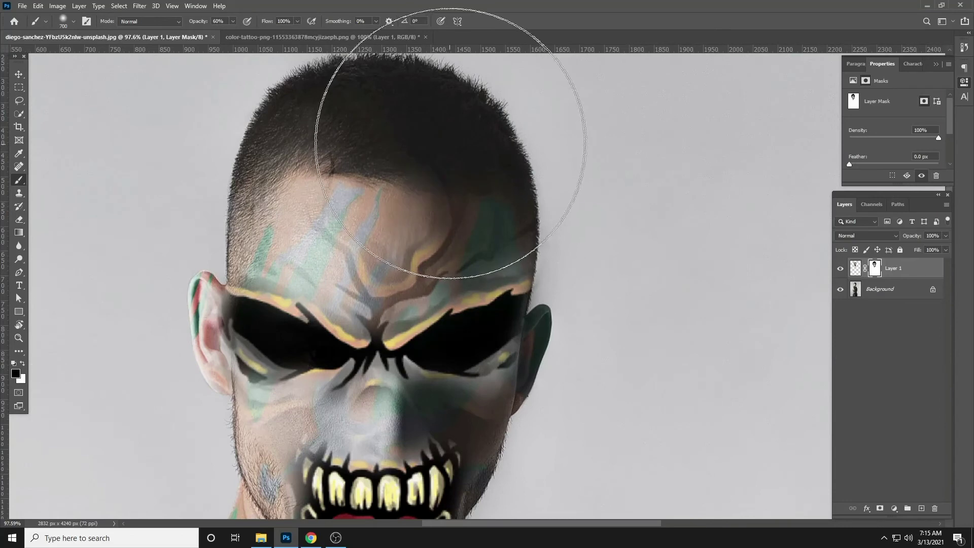
scroll(383, 174, "down", 1)
scroll(382, 174, "down", 3)
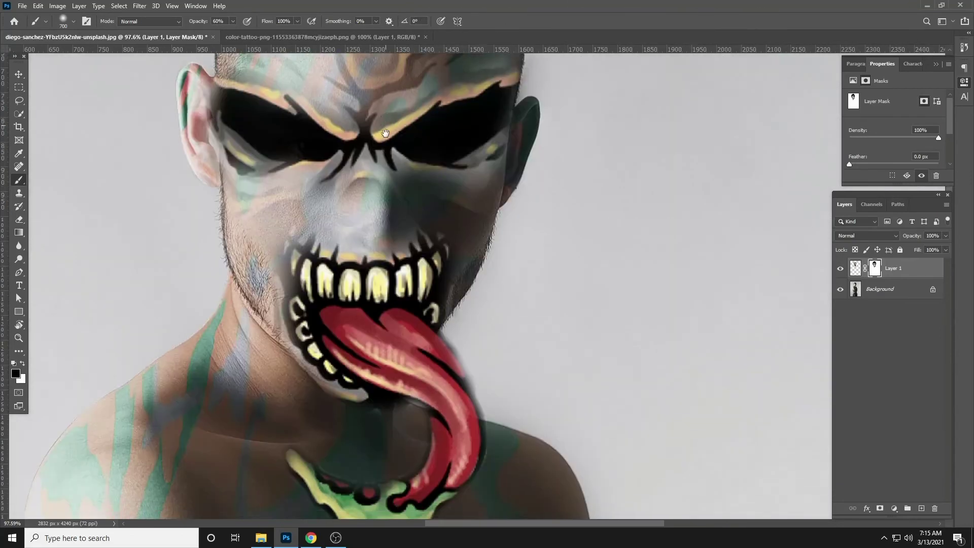
key("bracketleft")
key("bracketleft")
key("bracketleft")
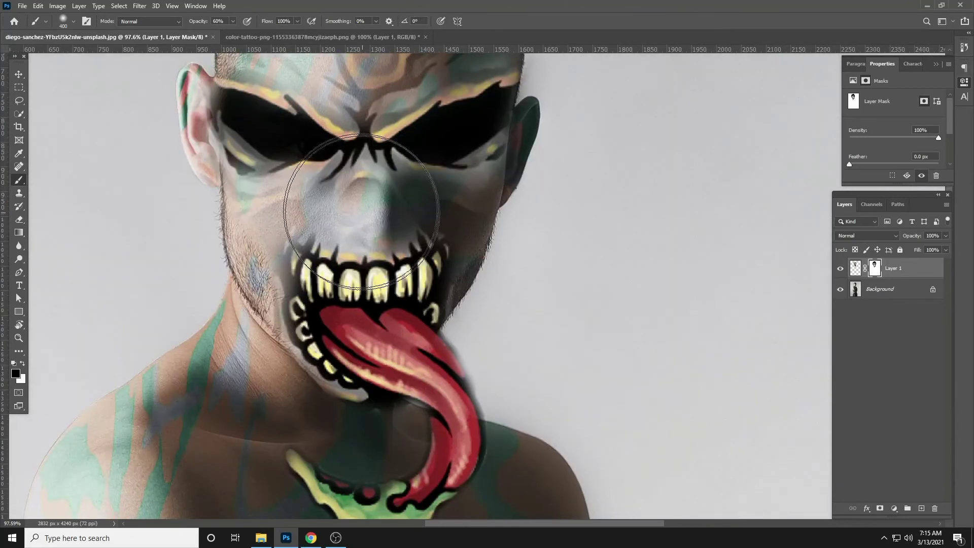
key("bracketleft")
key("bracketleft")
key("bracketleft")
Mask the green tattoo off both cheeks and the jaw, keeping the teeth bright.
left_click_drag(293, 206, 249, 213)
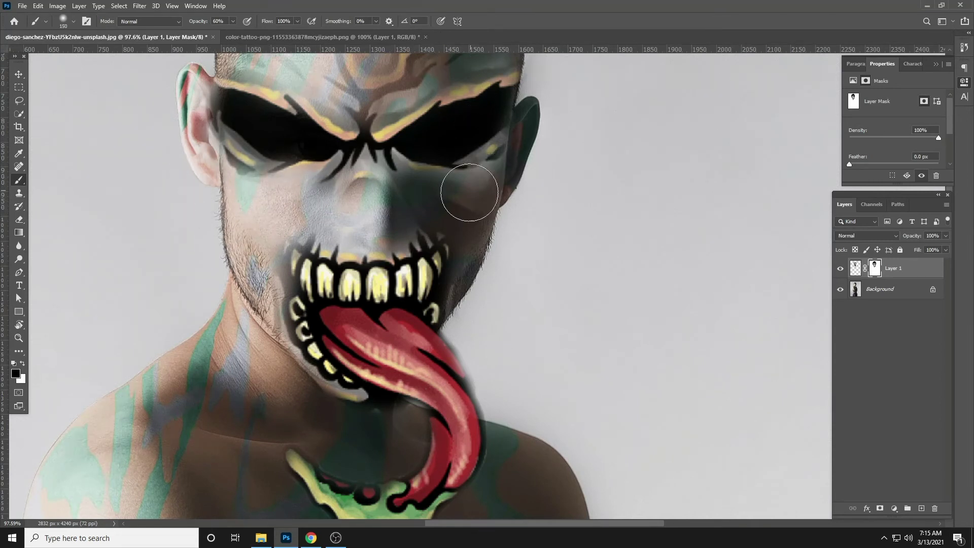
mouse_move(503, 170)
left_mouse_down()
mouse_move(457, 206)
mouse_move(495, 185)
mouse_move(431, 202)
mouse_move(496, 239)
mouse_move(467, 291)
left_mouse_up()
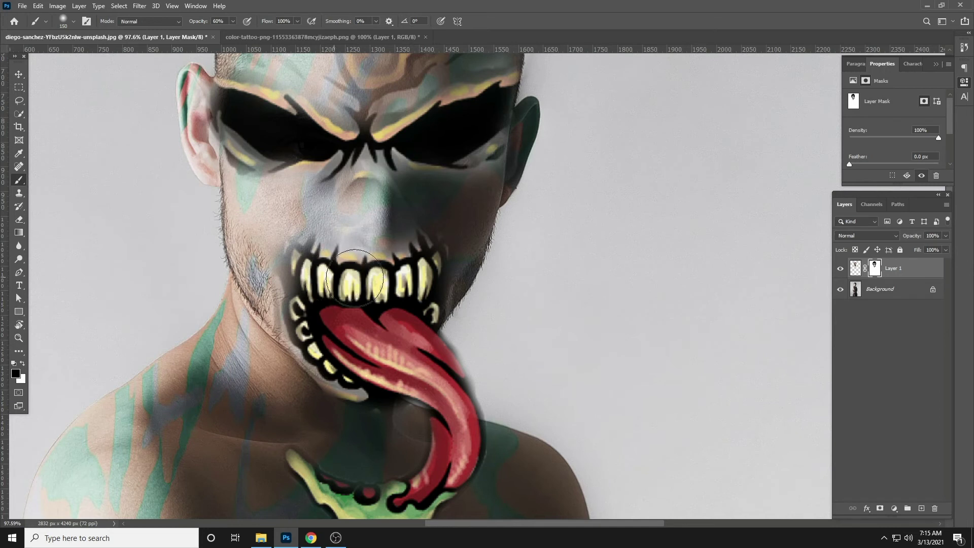
left_click_drag(314, 277, 421, 274)
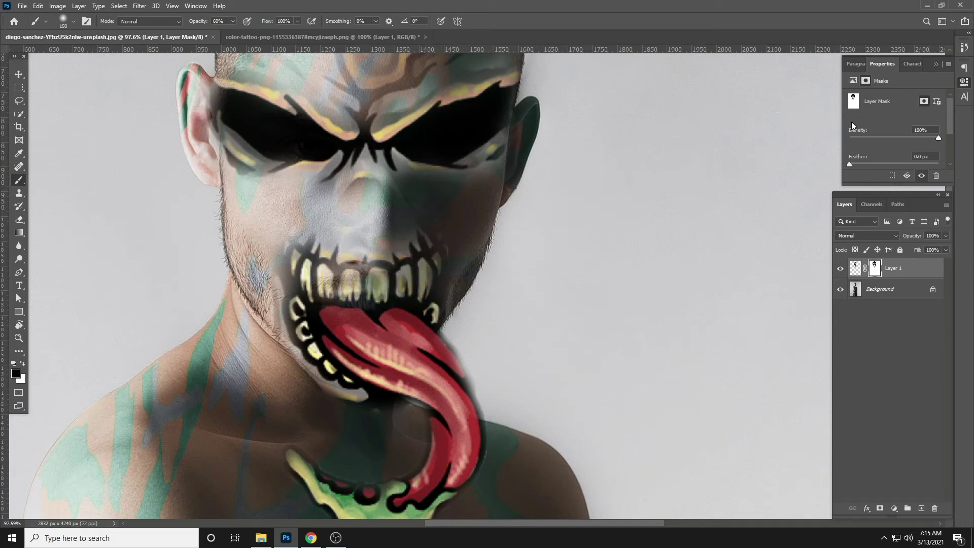
key("ctrl+z")
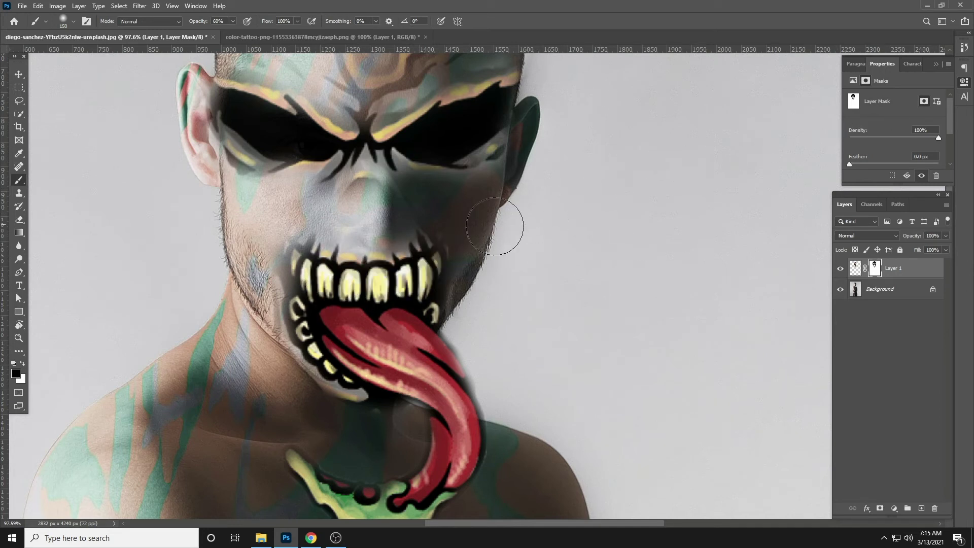
left_click_drag(326, 206, 438, 205)
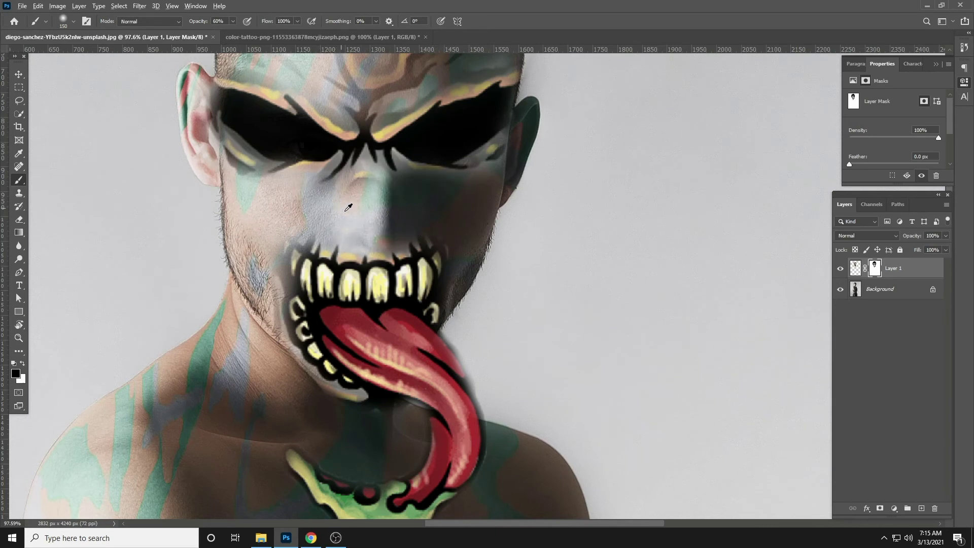
scroll(349, 207, "down", 2)
scroll(348, 207, "down", 2)
scroll(349, 207, "down", 2)
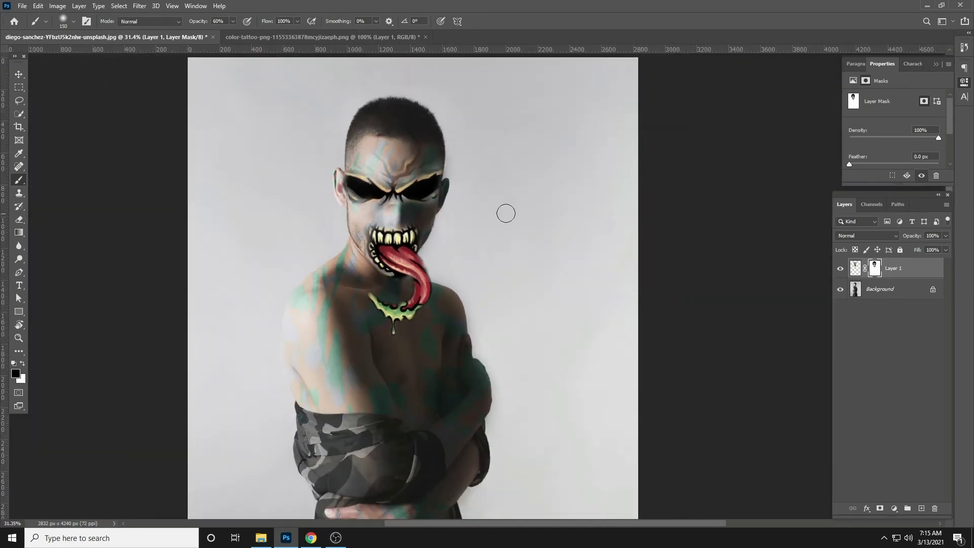
With a smaller brush, mask away the dark overlay around the slime drip on the chest.
scroll(454, 229, "down", 1)
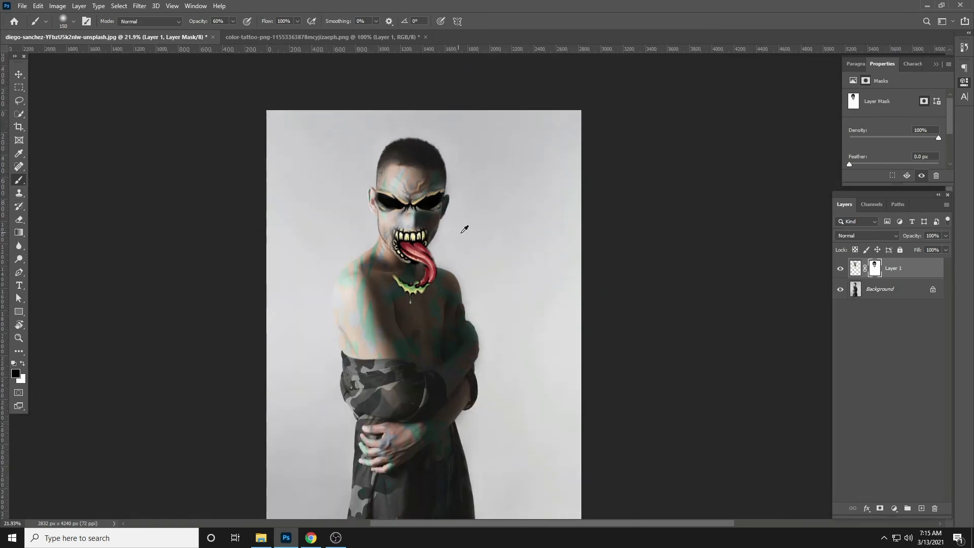
scroll(363, 311, "up", 1)
scroll(363, 311, "up", 1)
scroll(363, 311, "up", 2)
scroll(363, 311, "up", 2)
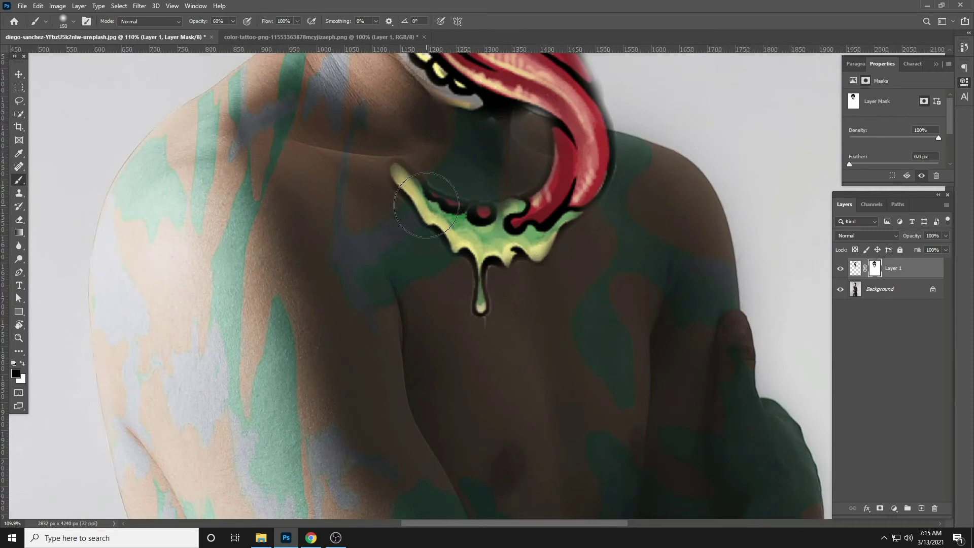
key("bracketleft")
key("bracketleft")
key("bracketleft")
key("bracketleft")
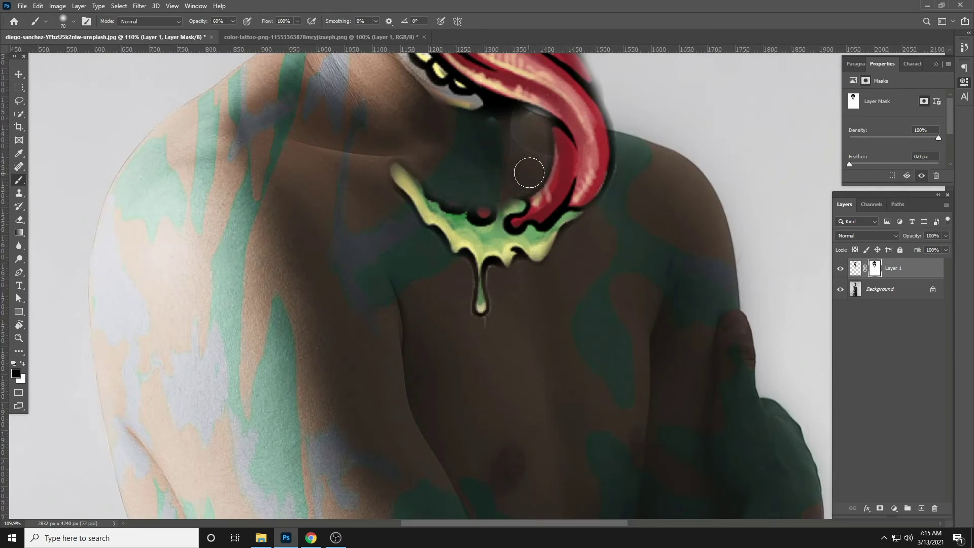
mouse_move(384, 178)
left_mouse_down()
mouse_move(405, 218)
mouse_move(460, 263)
left_mouse_up()
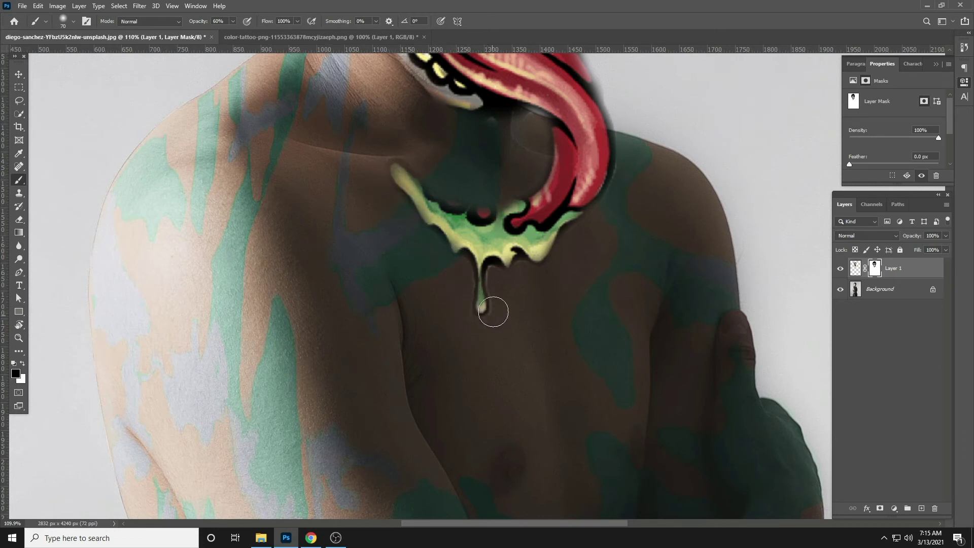
mouse_move(498, 294)
left_mouse_down()
mouse_move(495, 279)
mouse_move(519, 268)
left_mouse_up()
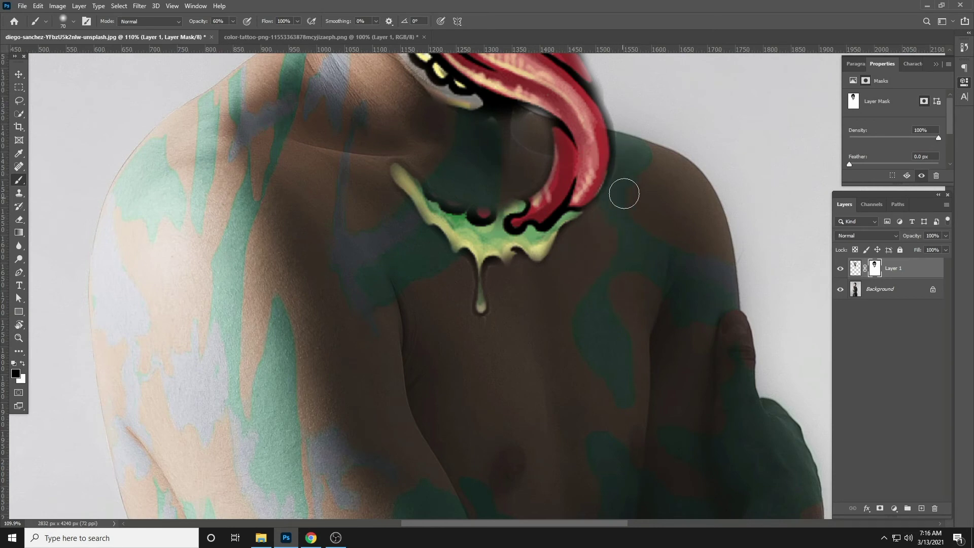
Mask out the dark shadow along the tongue's right edge.
left_click_drag(616, 123, 567, 265)
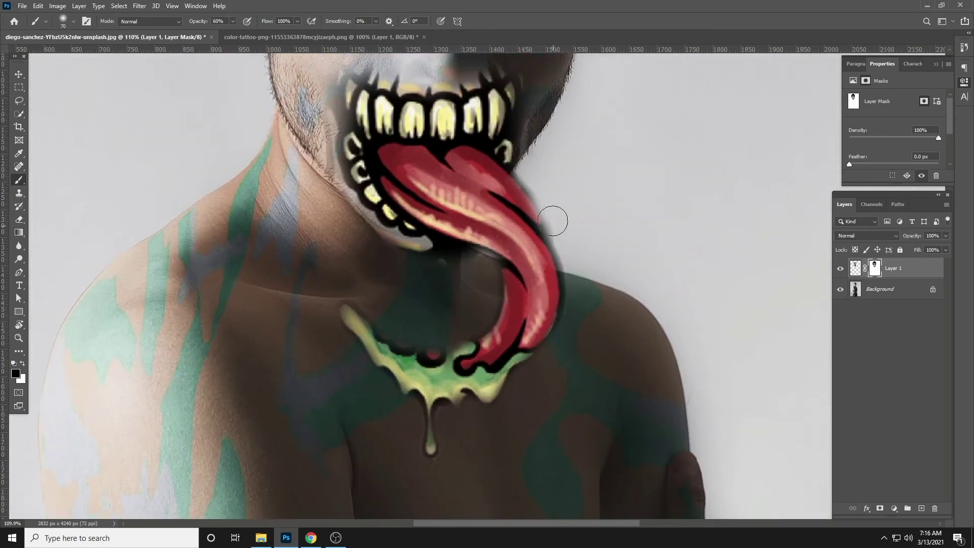
left_click_drag(529, 173, 554, 220)
mouse_move(521, 169)
left_mouse_down()
mouse_move(559, 226)
mouse_move(596, 355)
left_mouse_up()
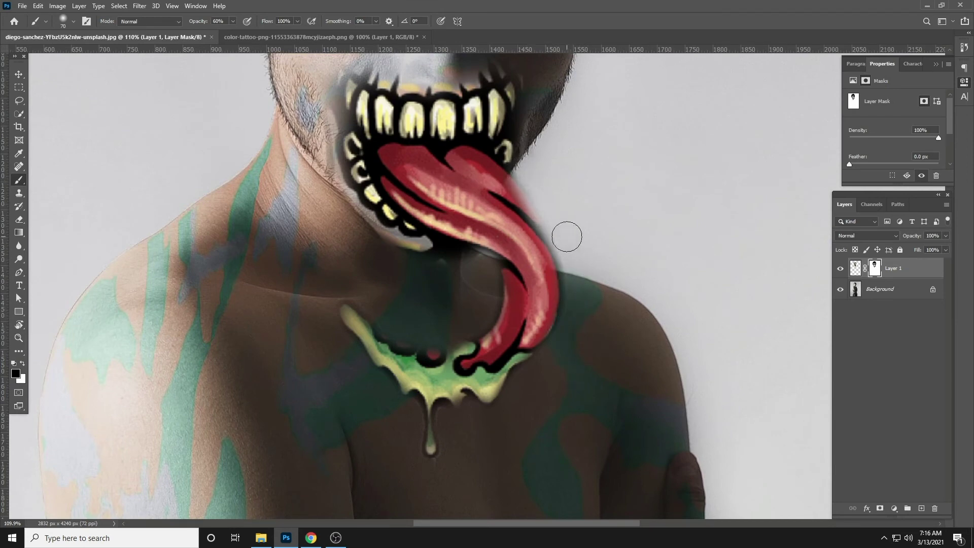
Zoom to the face and paint the mask along the right temple and ear.
scroll(574, 291, "down", 1)
scroll(583, 272, "down", 1)
scroll(579, 276, "down", 2)
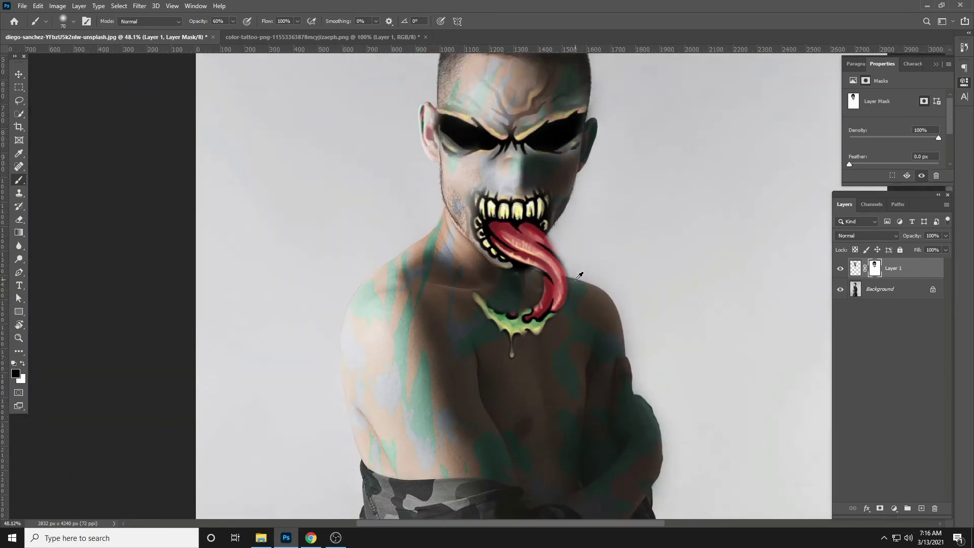
scroll(579, 276, "down", 1)
scroll(512, 261, "down", 1)
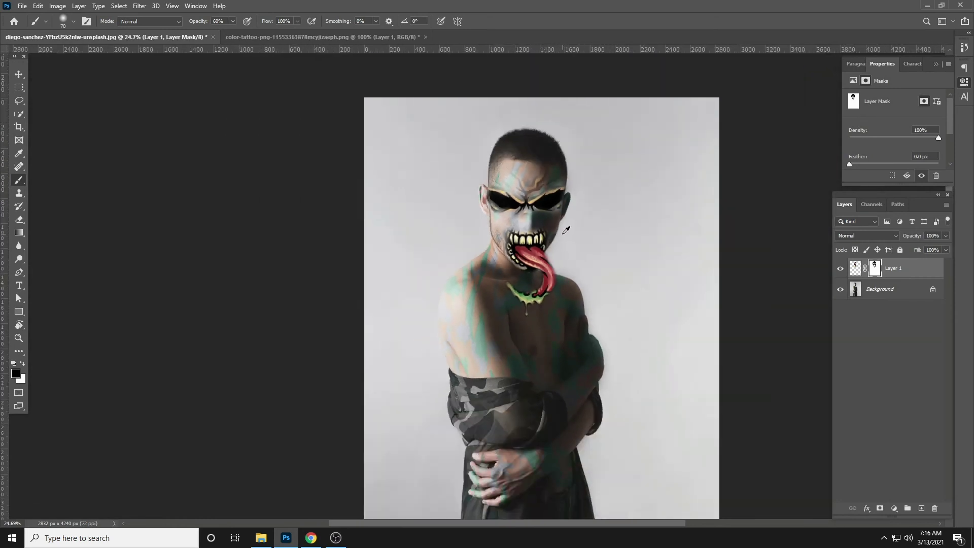
scroll(576, 159, "up", 1)
scroll(576, 159, "up", 1)
scroll(553, 168, "up", 1)
scroll(540, 178, "up", 1)
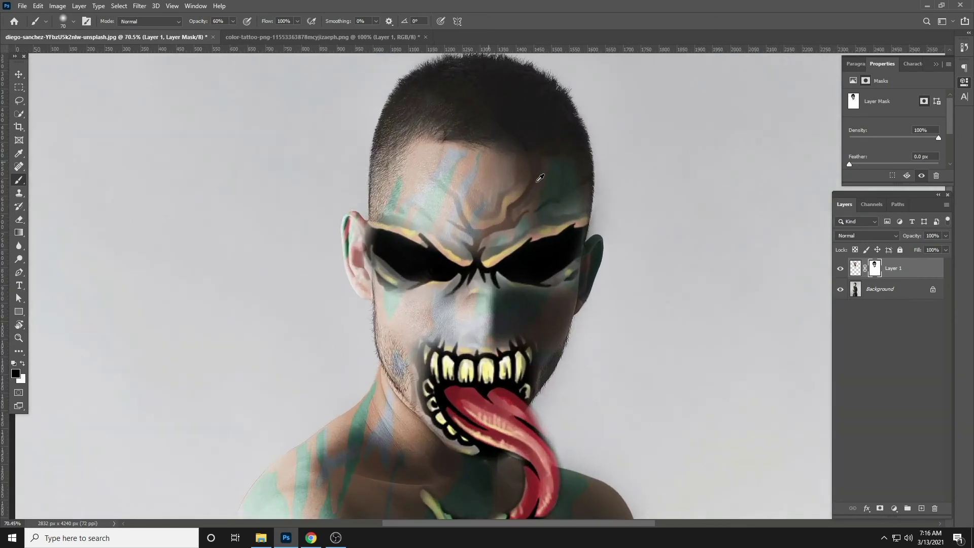
mouse_move(598, 226)
left_mouse_down()
mouse_move(591, 270)
mouse_move(589, 196)
mouse_move(590, 274)
mouse_move(578, 155)
left_mouse_up()
With a larger brush, touch up the mask along the right jawline.
key("bracketright")
key("bracketright")
key("bracketright")
left_click_drag(578, 304, 523, 214)
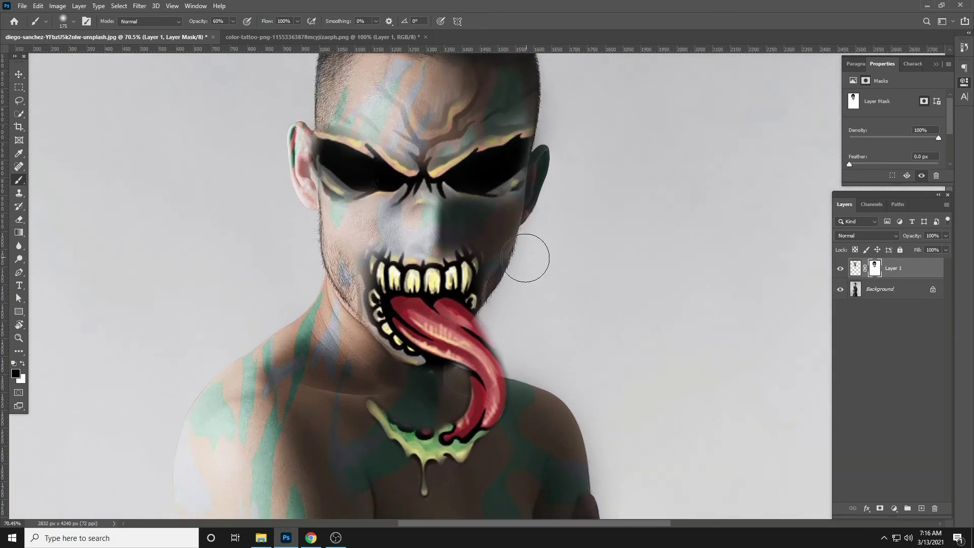
mouse_move(520, 262)
left_mouse_down()
mouse_move(518, 270)
mouse_move(519, 250)
left_mouse_up()
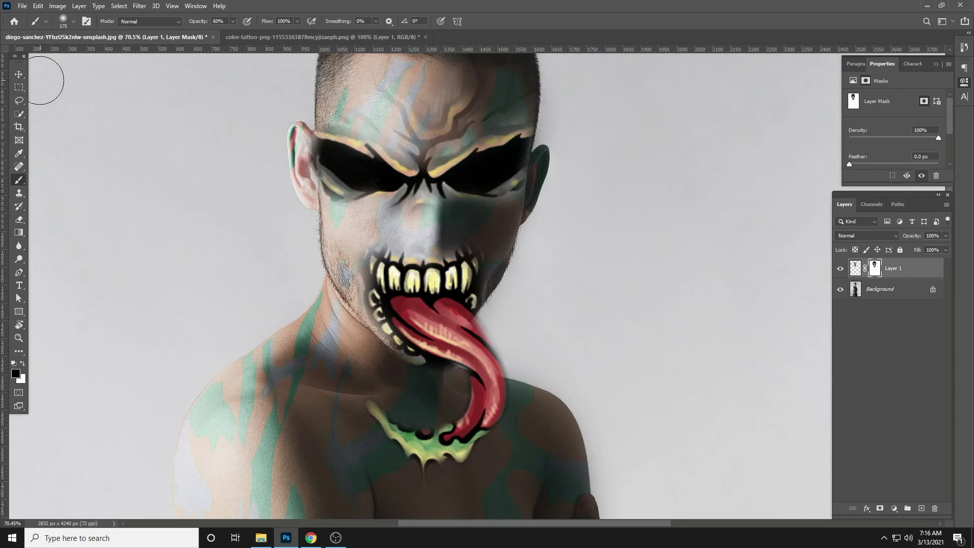
Preview Layer 1's blend modes, from Darken to Vivid Light, and settle on Hard Light.
left_click(19, 76)
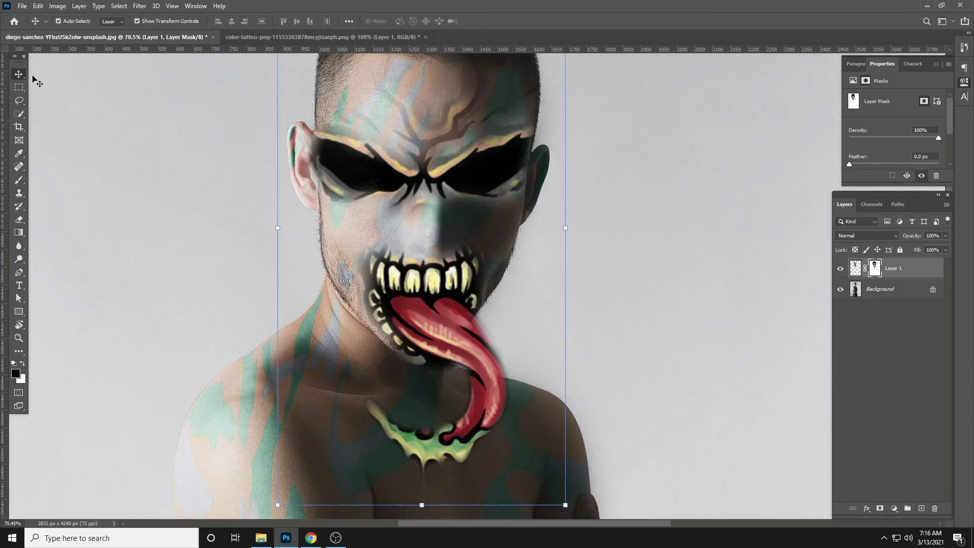
left_click(862, 236)
key("Down")
key("Down")
key("Return")
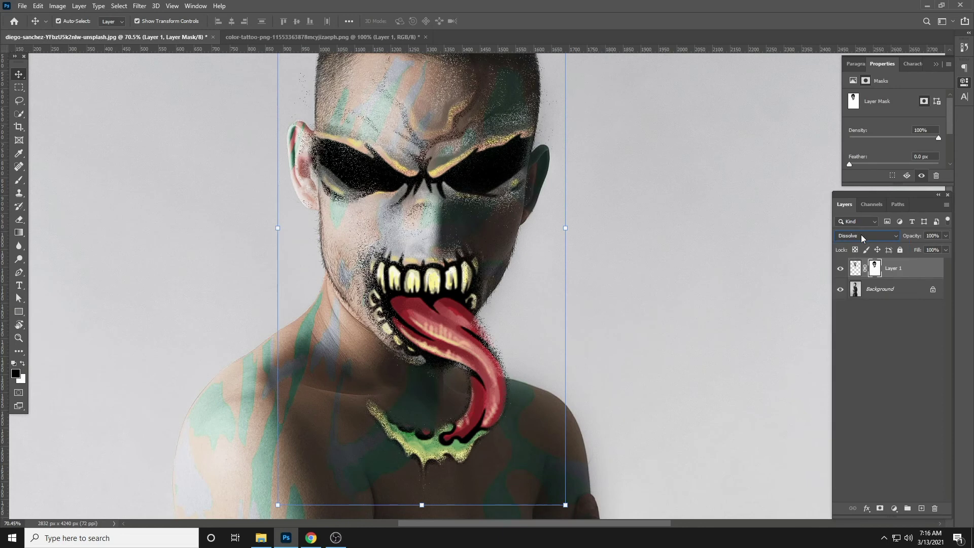
key("Down")
key("Down")
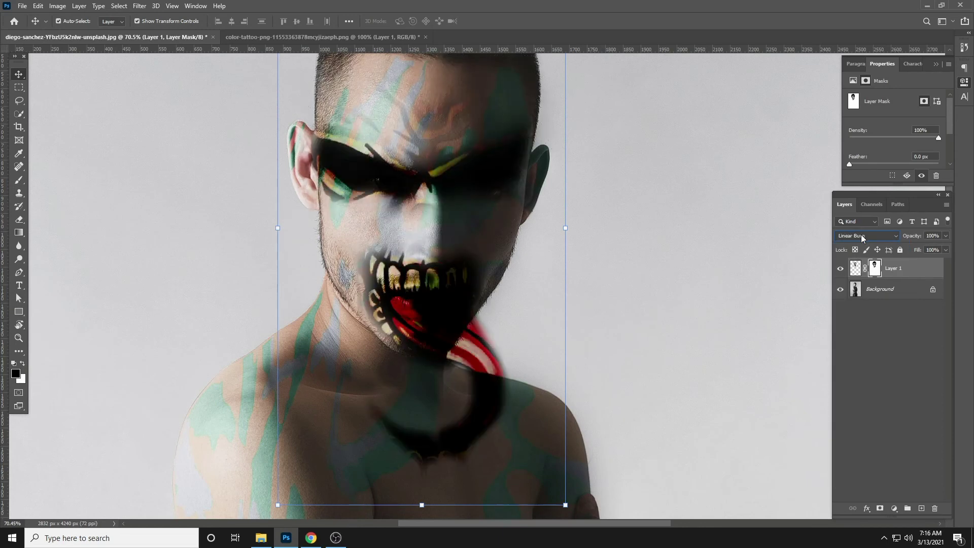
key("Down")
key("Down")
key("Down")
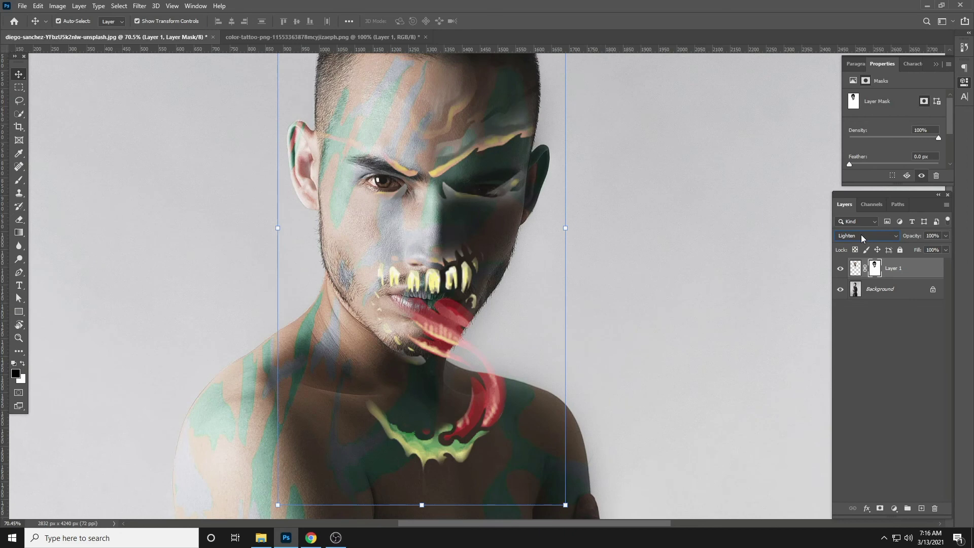
key("Down")
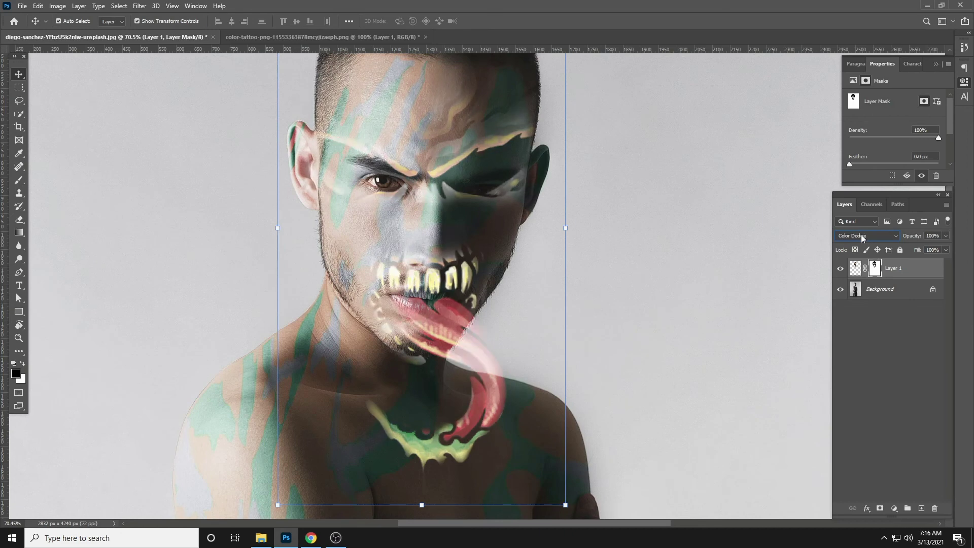
key("Down")
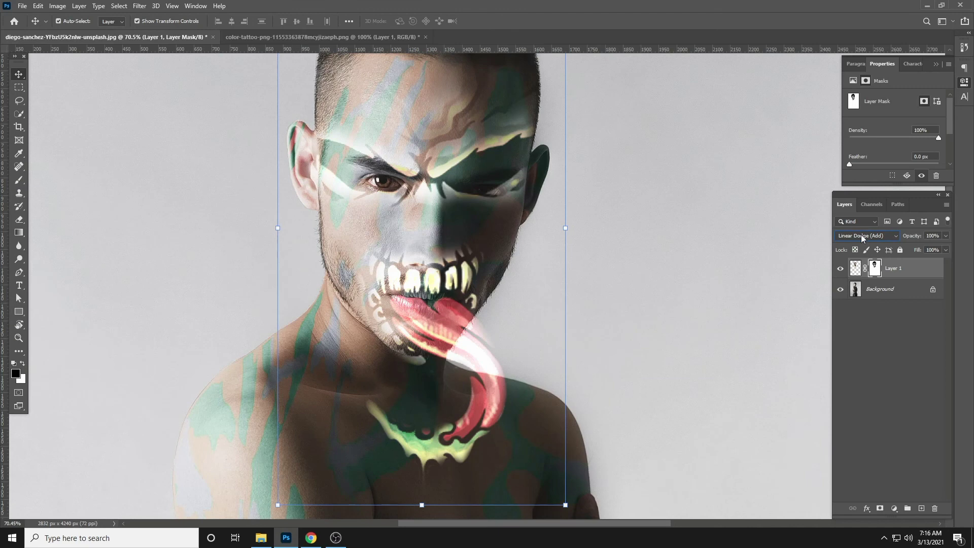
key("Down")
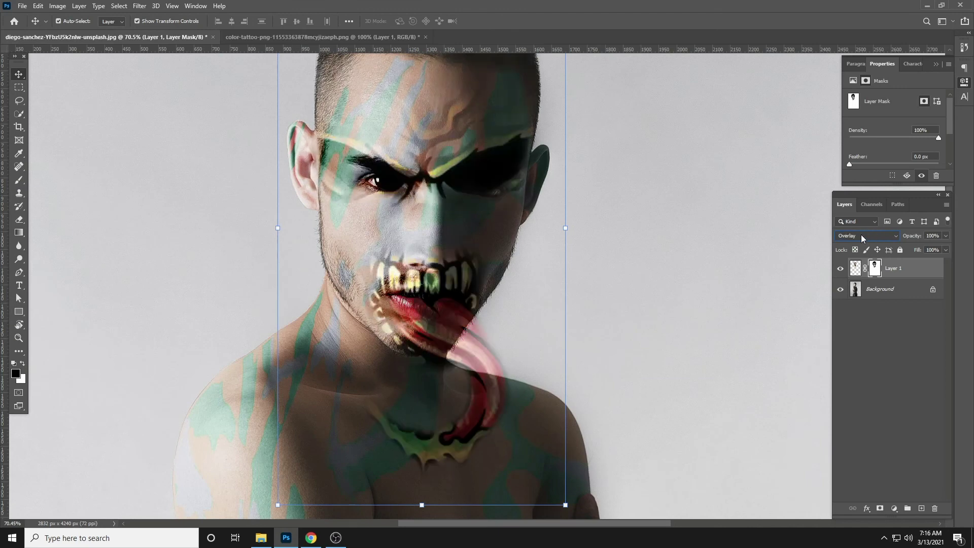
key("Down")
key("Down")
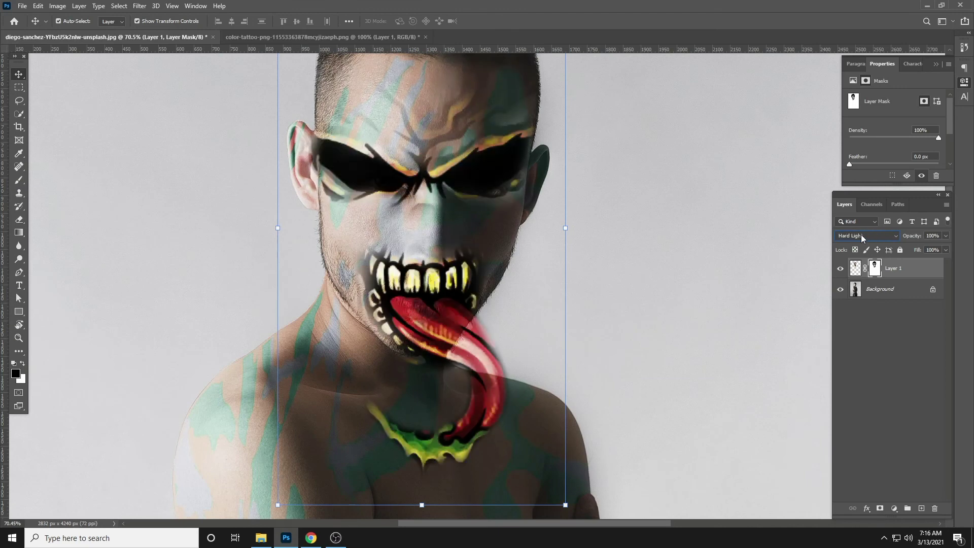
key("Down")
left_click(743, 232)
scroll(525, 185, "down", 1)
scroll(533, 191, "down", 1)
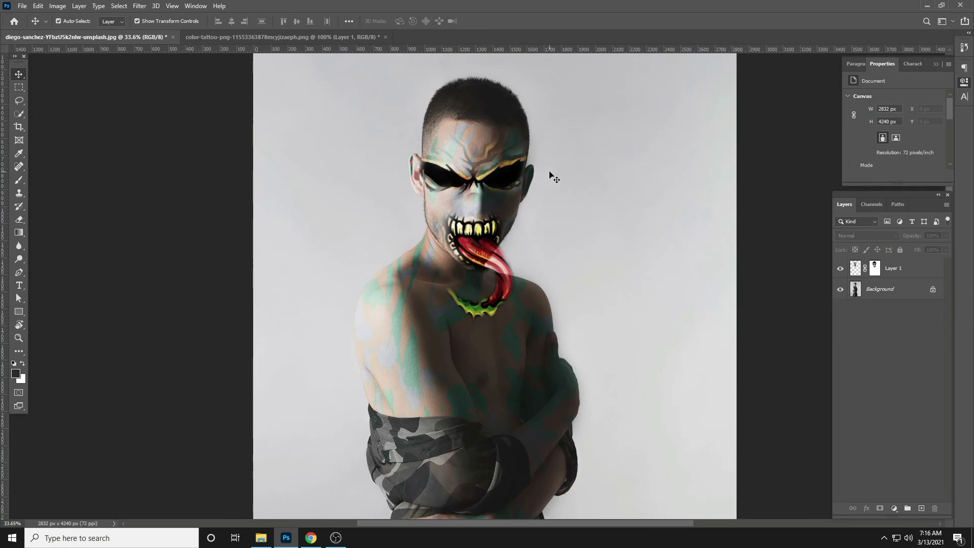
scroll(536, 219, "up", 1)
scroll(528, 211, "up", 1)
left_click(476, 127)
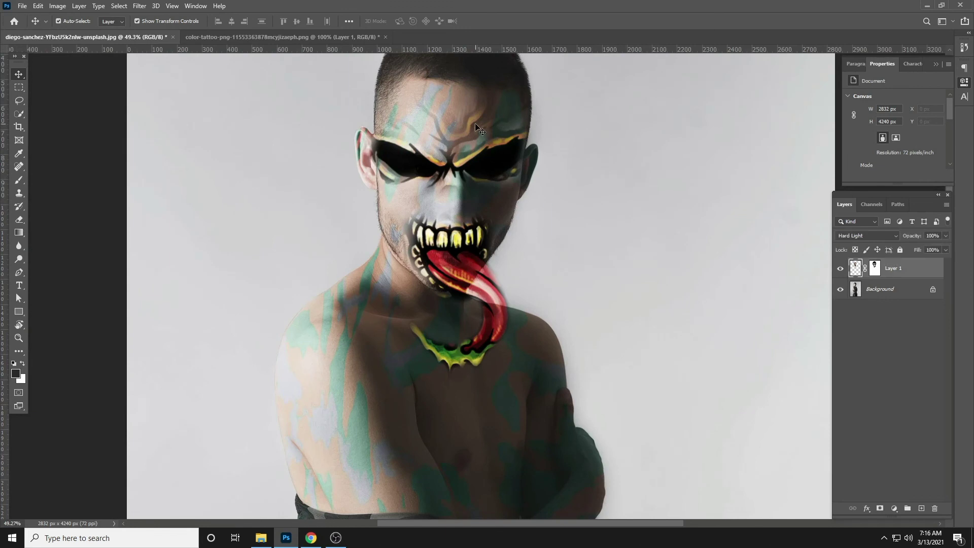
left_click(875, 234)
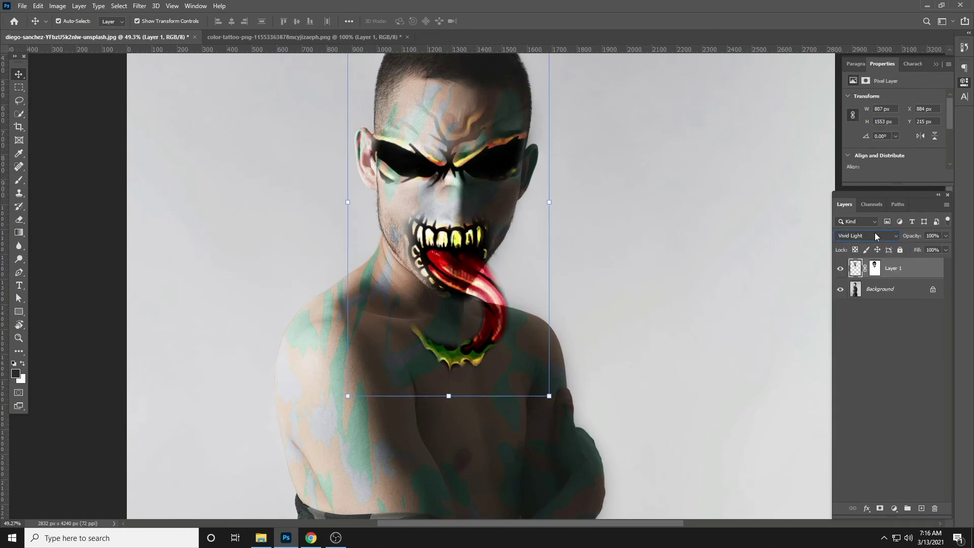
key("Down")
key("Down")
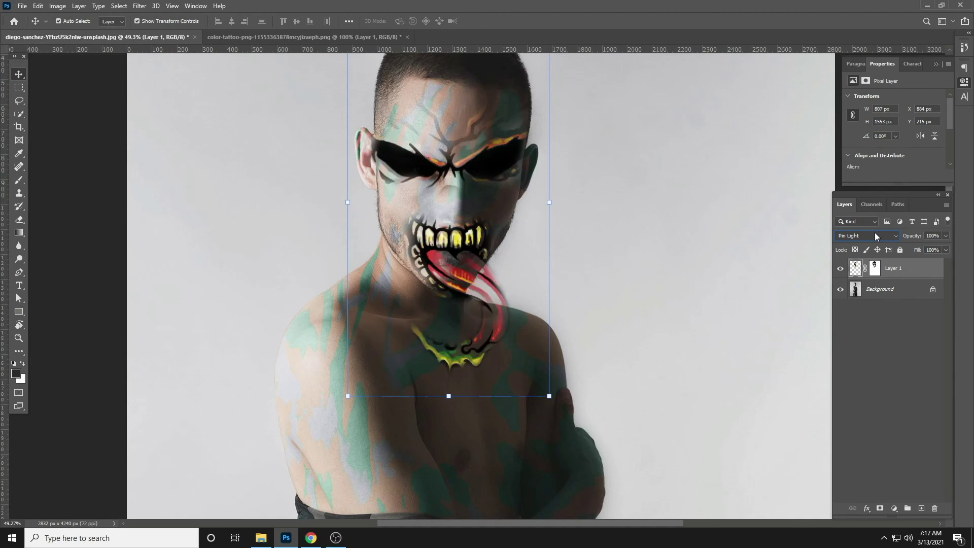
key("Up")
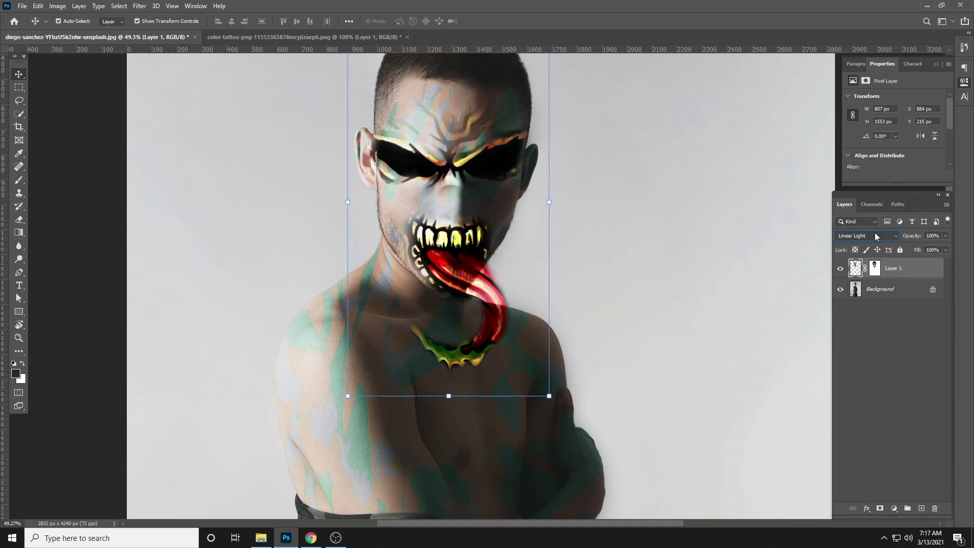
key("Up")
key("Up")
key("Up")
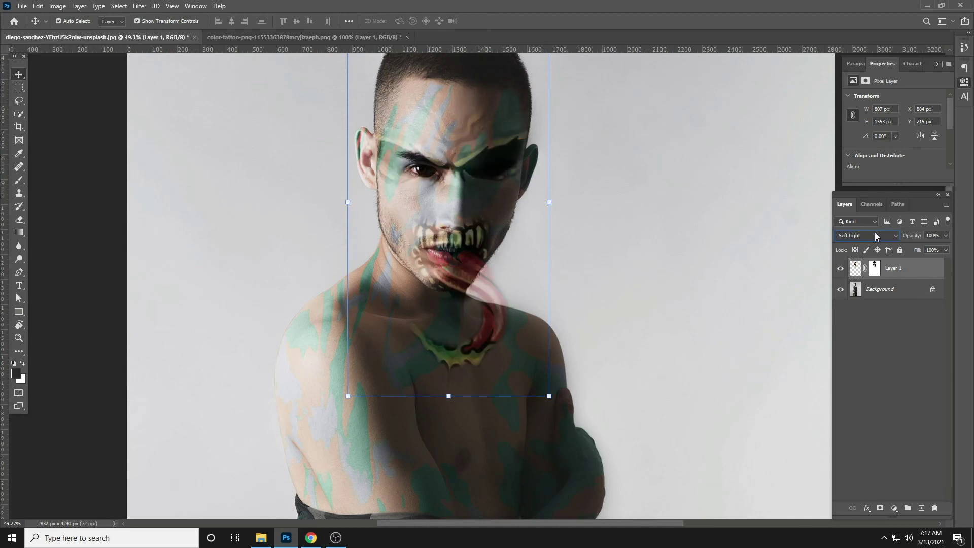
key("Down")
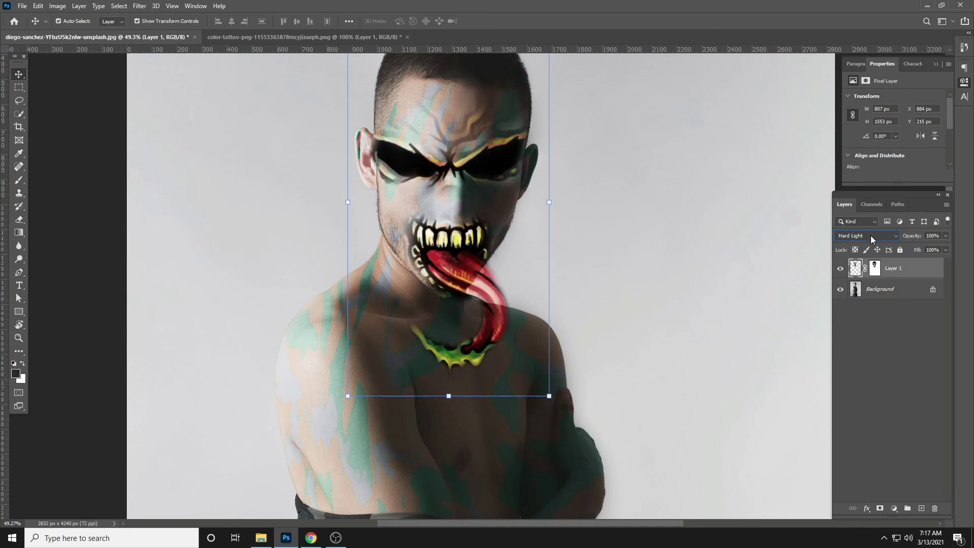
left_click(815, 361)
scroll(642, 262, "down", 1)
scroll(638, 168, "down", 1)
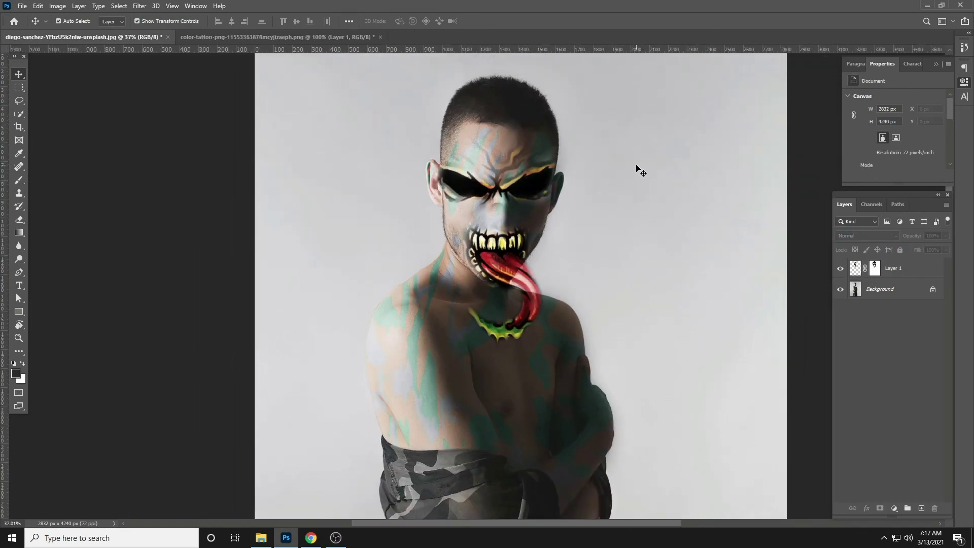
scroll(587, 189, "down", 1)
scroll(508, 205, "up", 2)
scroll(508, 204, "up", 1)
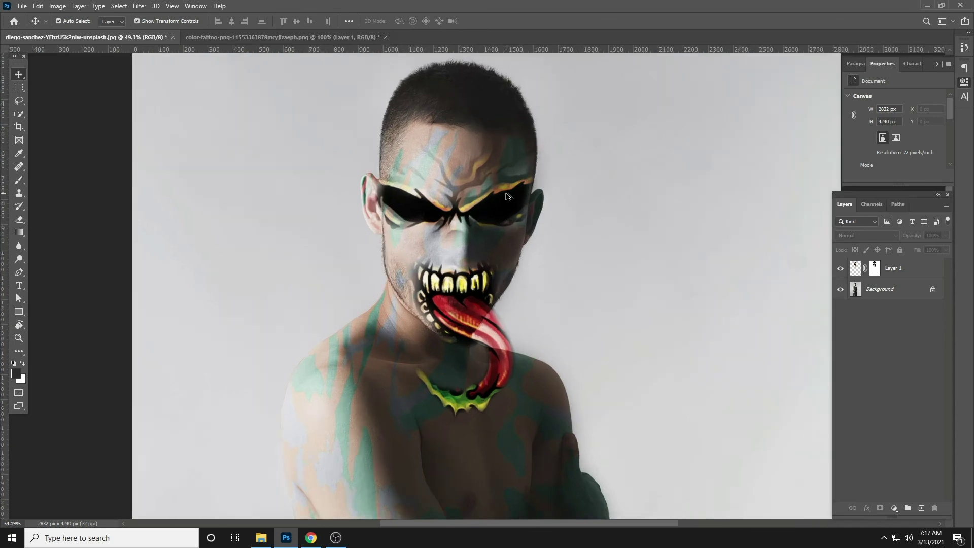
scroll(508, 204, "up", 1)
left_click_drag(785, 165, 753, 197)
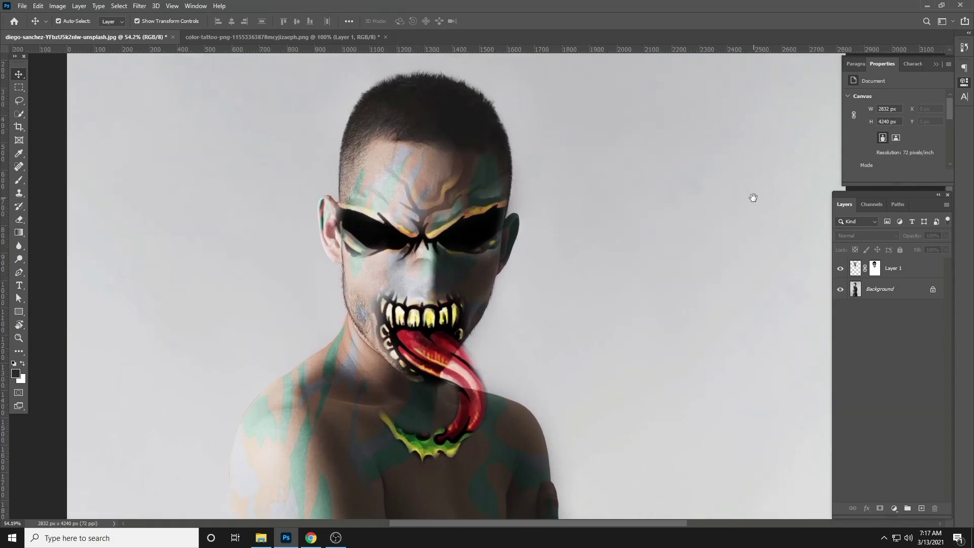